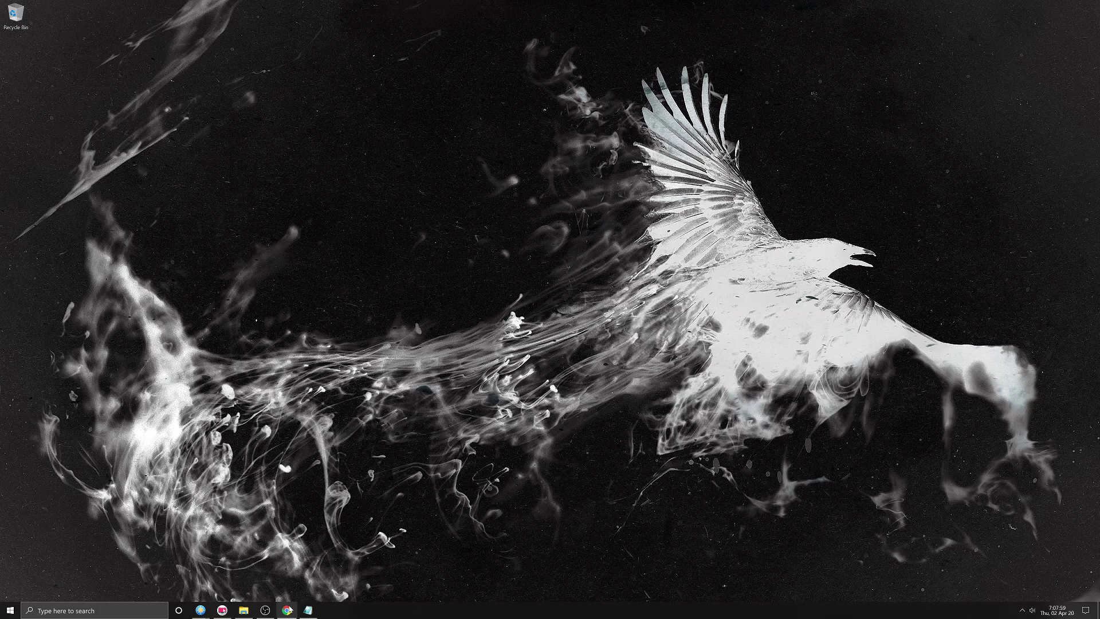
# - Bring the Oddcast demo forward and keep English as the language and Hugh (UK) as the voice
pyautogui.moveTo(287, 612)
pyautogui.click(286, 567)
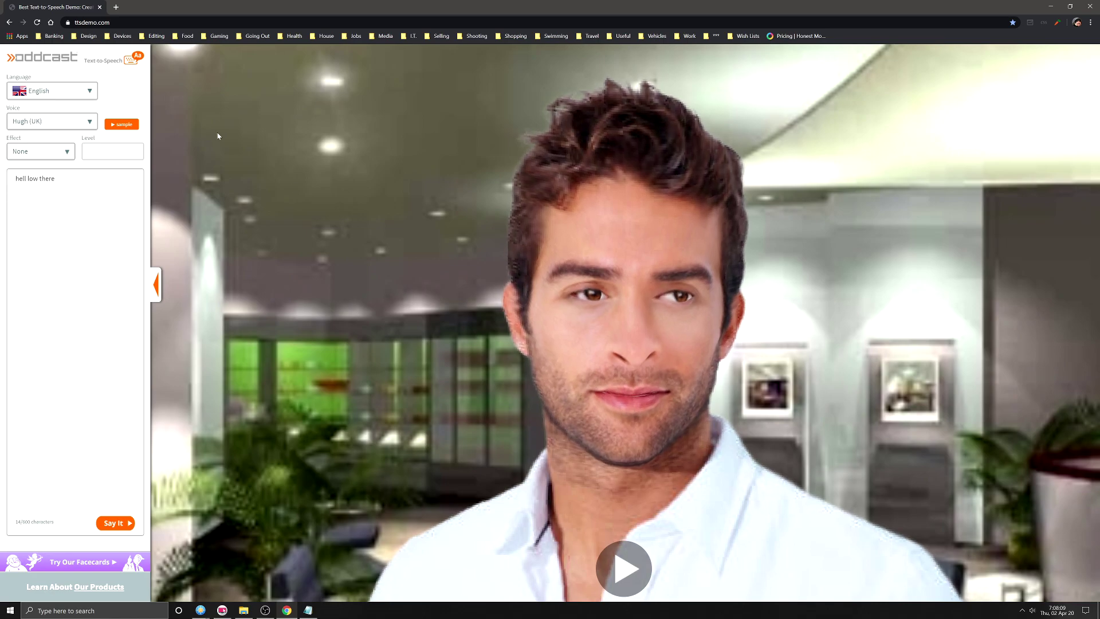
pyautogui.click(84, 92)
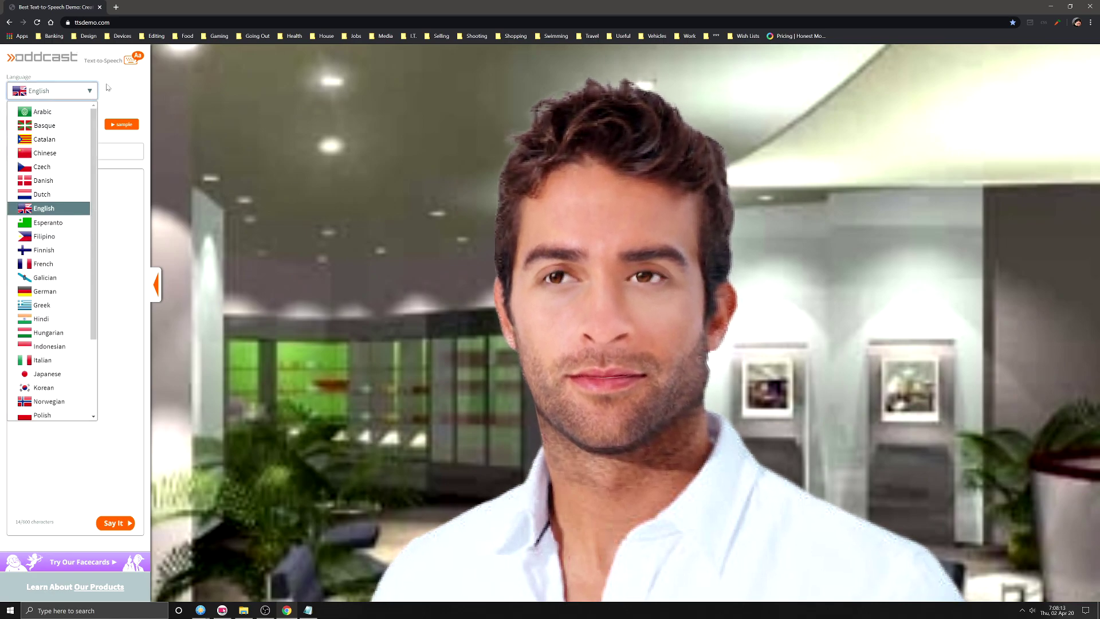
pyautogui.click(93, 97)
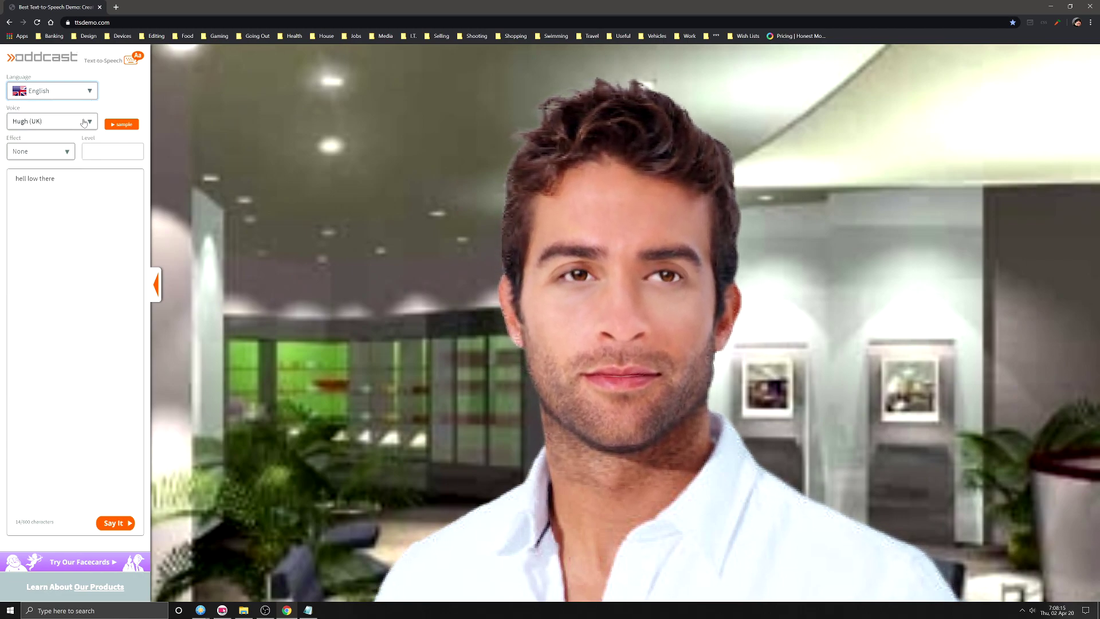
pyautogui.click(82, 123)
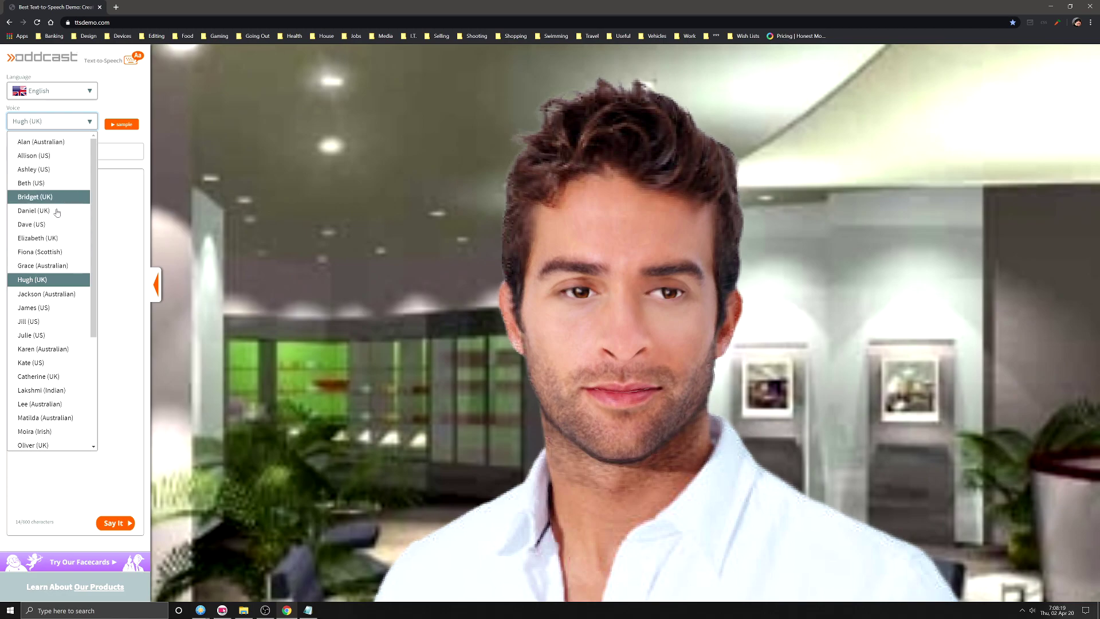
pyautogui.click(90, 123)
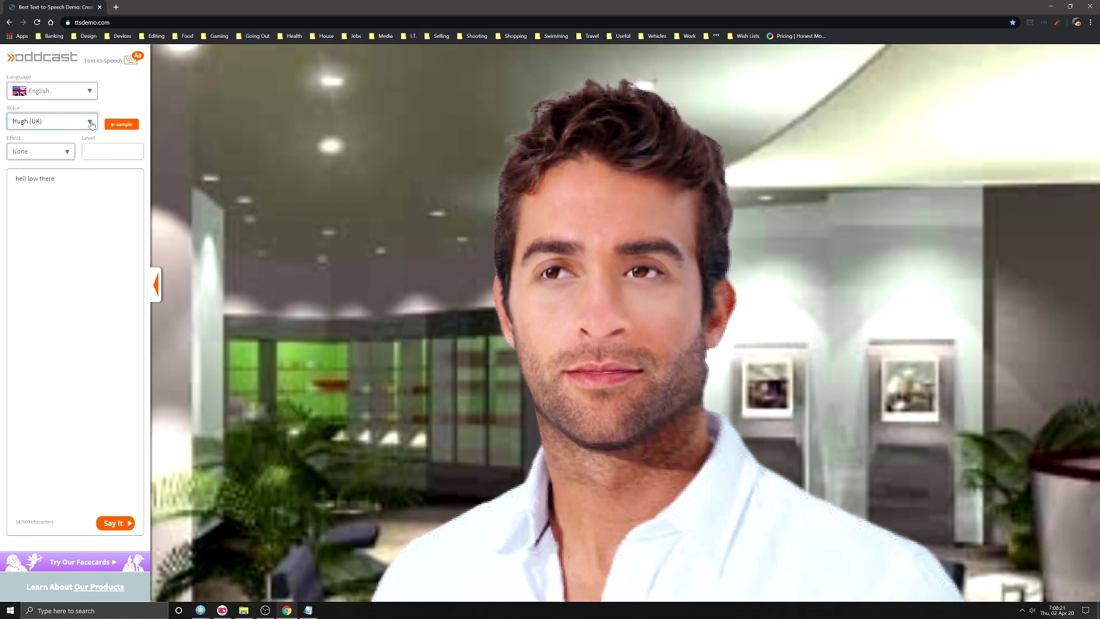
# - Replace the speech text with 'hello there' and have the avatar speak it
pyautogui.click(57, 196)
pyautogui.hotkey('ctrl', 'a')
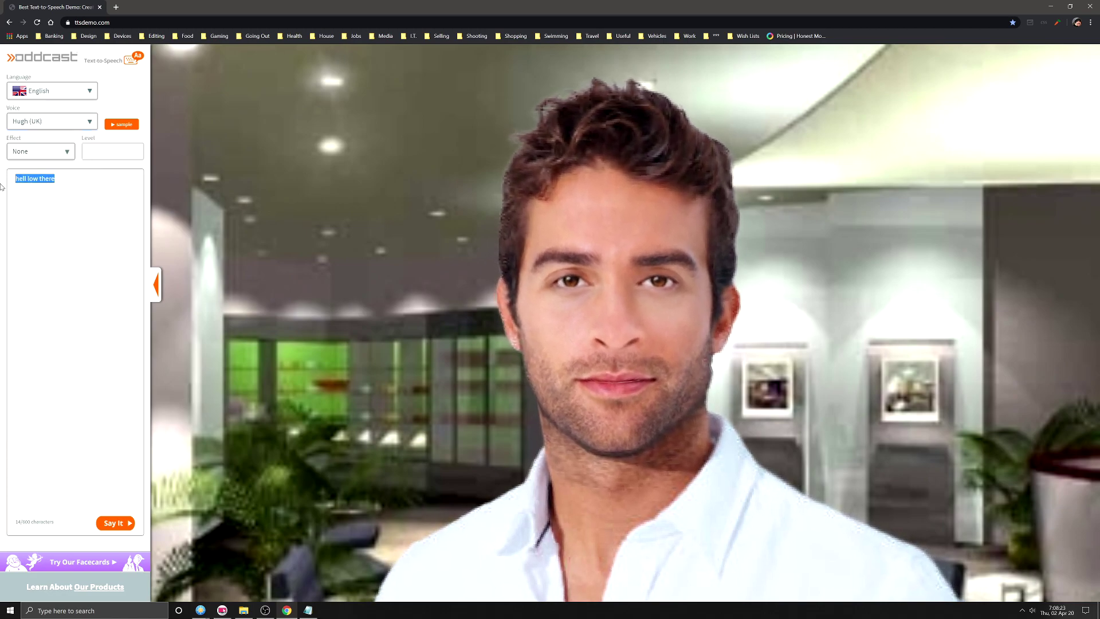
pyautogui.press('BackSpace')
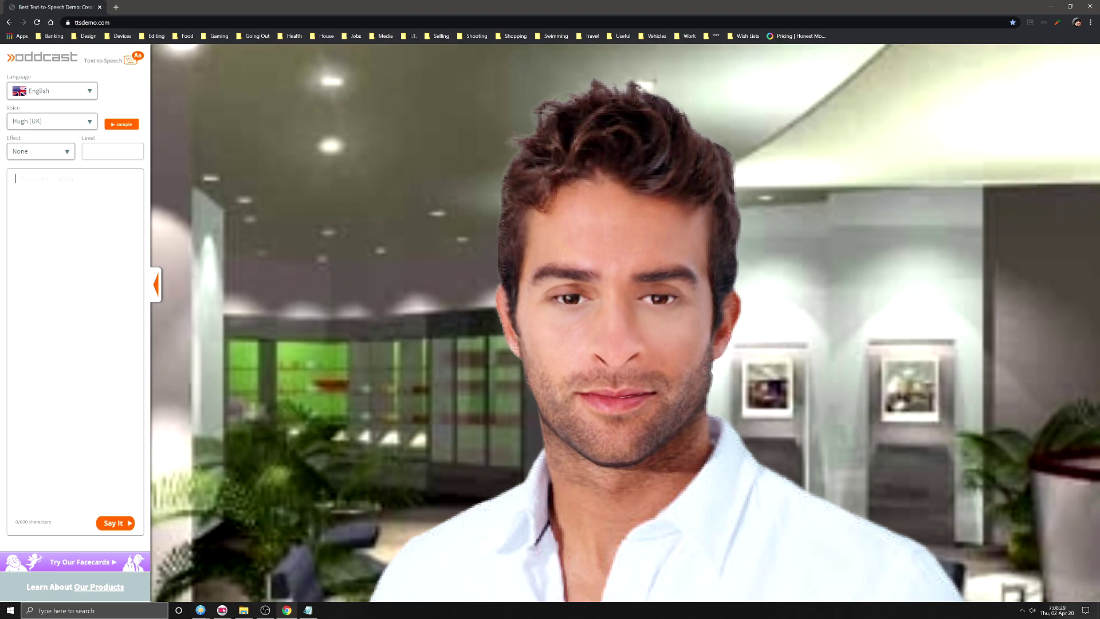
pyautogui.write('hello there')
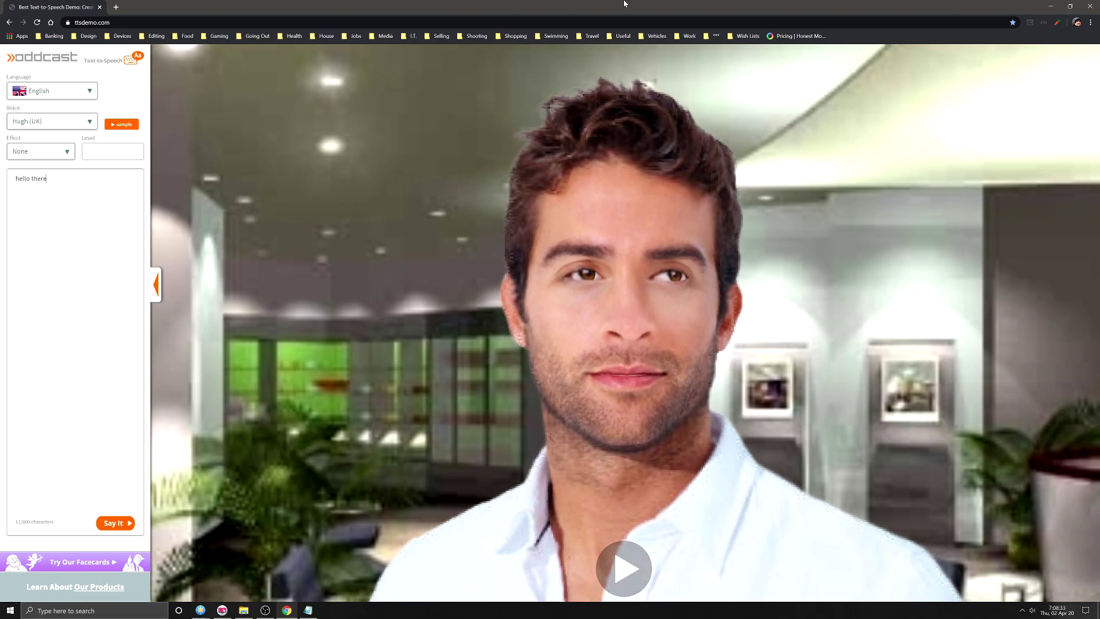
pyautogui.click(115, 523)
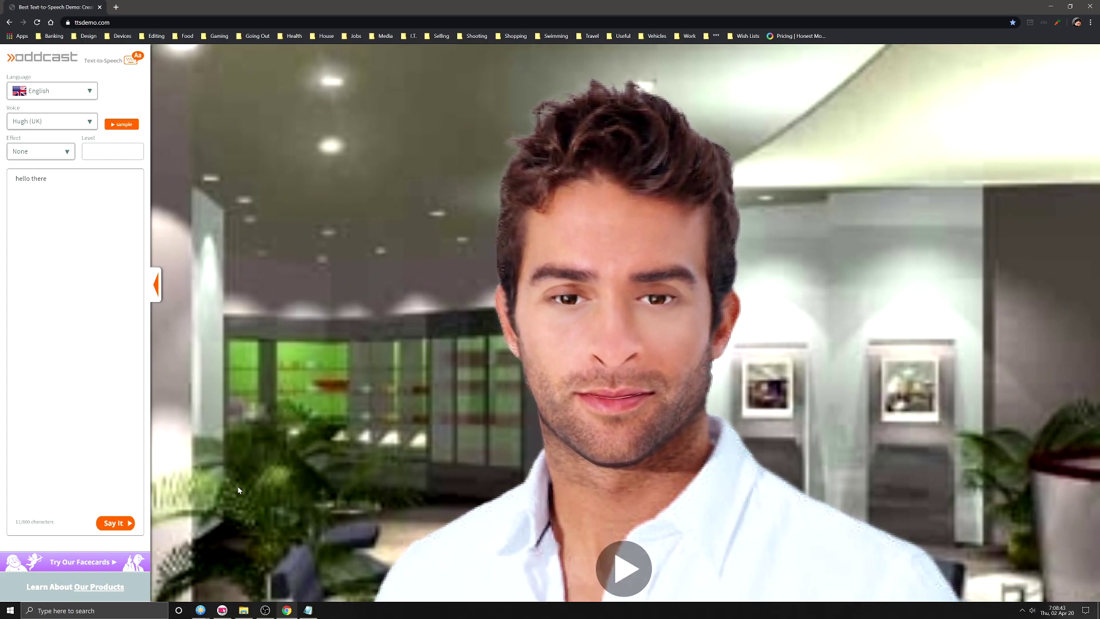
# - Respell the speech text as 'hell low there'
pyautogui.press('BackSpace')
pyautogui.moveTo(243, 610)
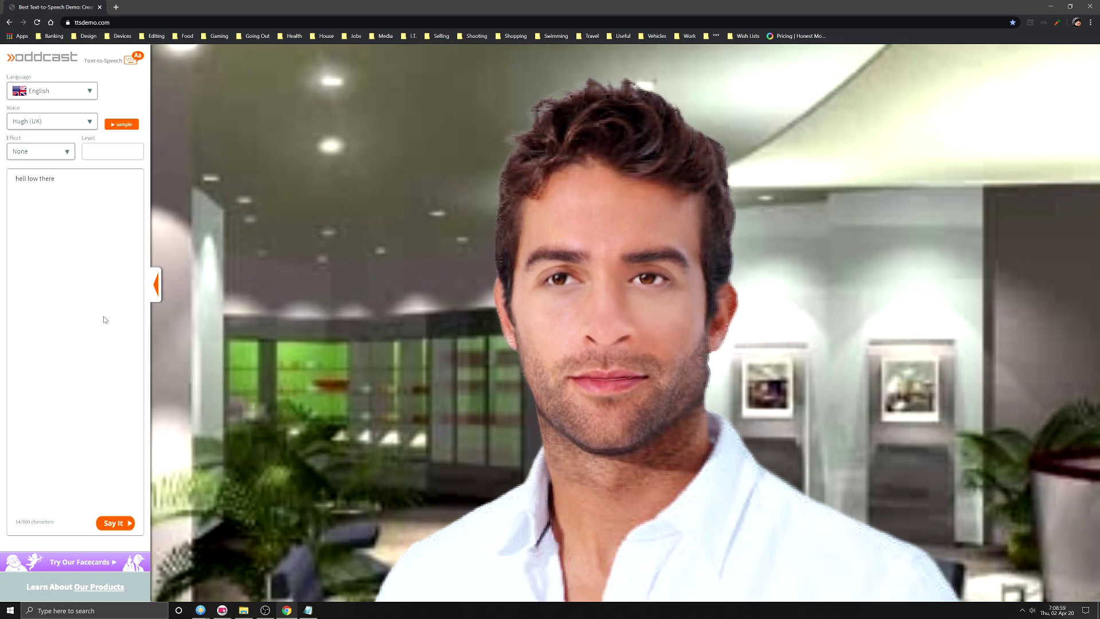
pyautogui.moveTo(483, 466)
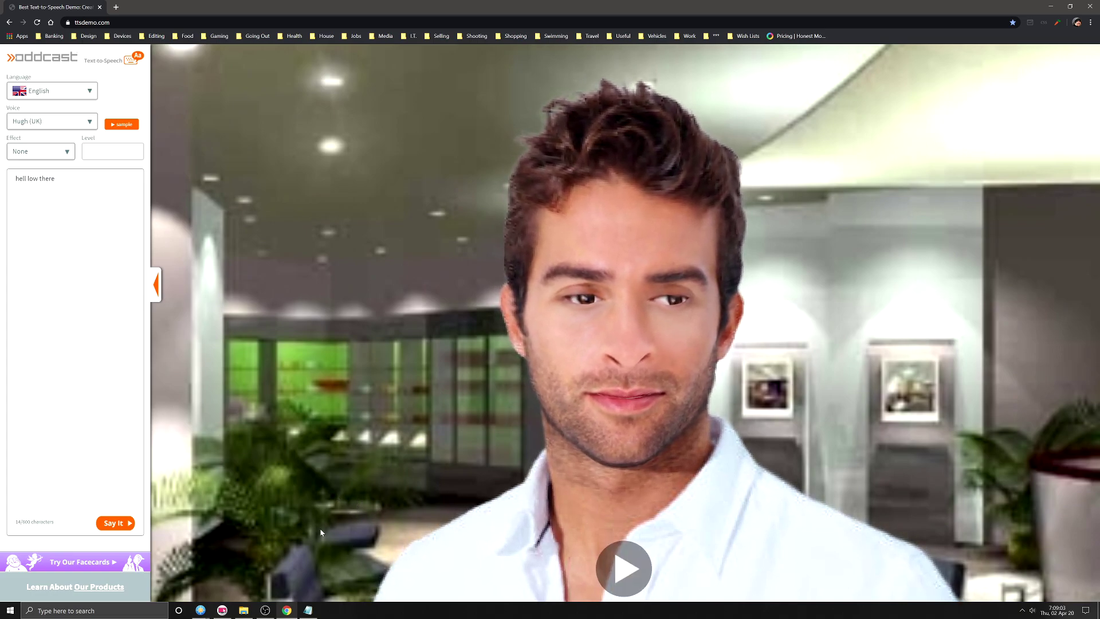
# - Have the avatar speak 'hell low there', then open the Windows Start menu
pyautogui.click(118, 526)
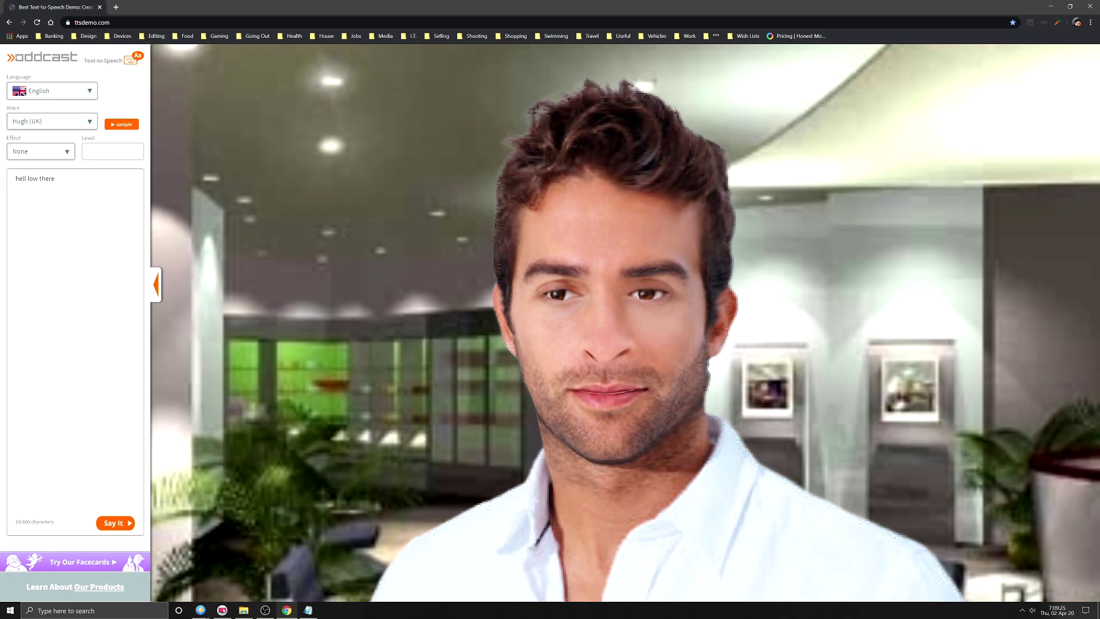
pyautogui.moveTo(351, 327)
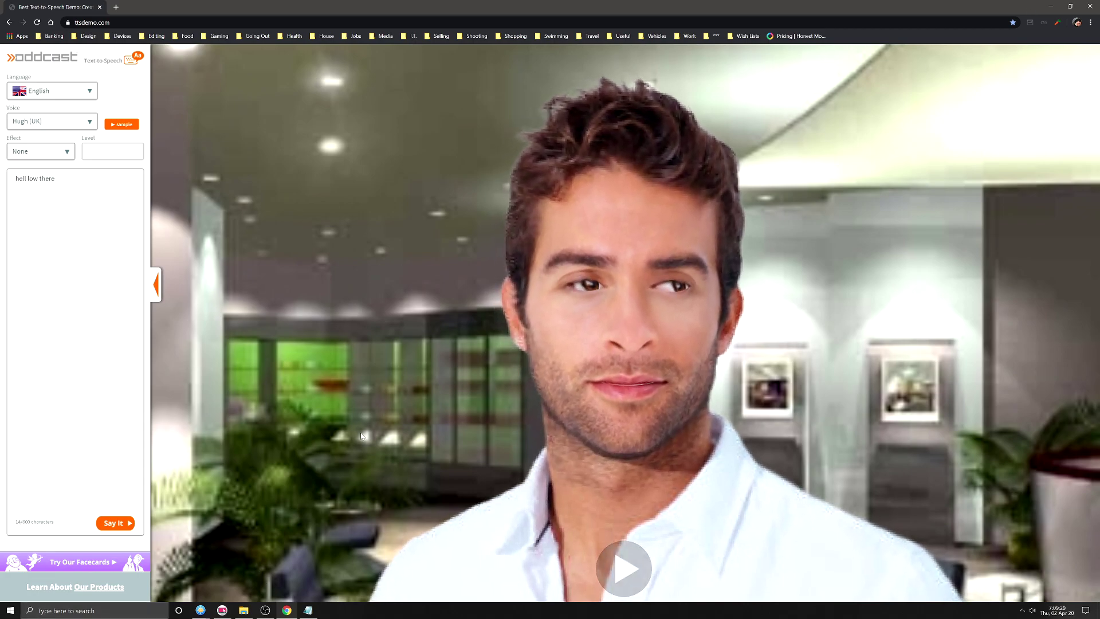
pyautogui.click(10, 610)
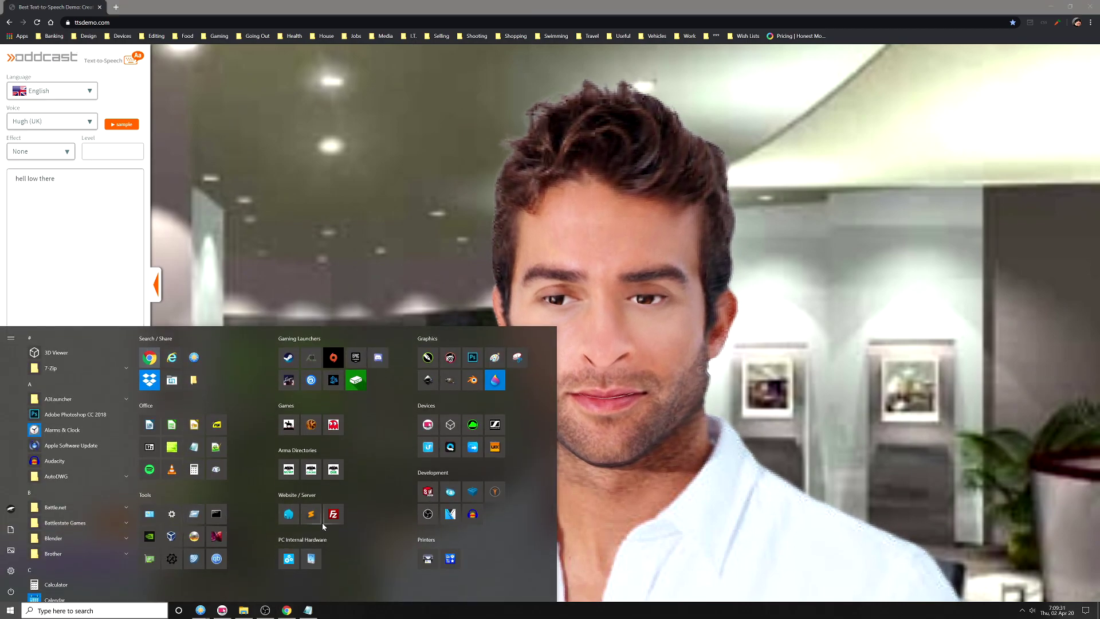
# - Launch Miro Video Converter and add Test.mp4 from D:\Recorded Videos\Raw
pyautogui.click(219, 537)
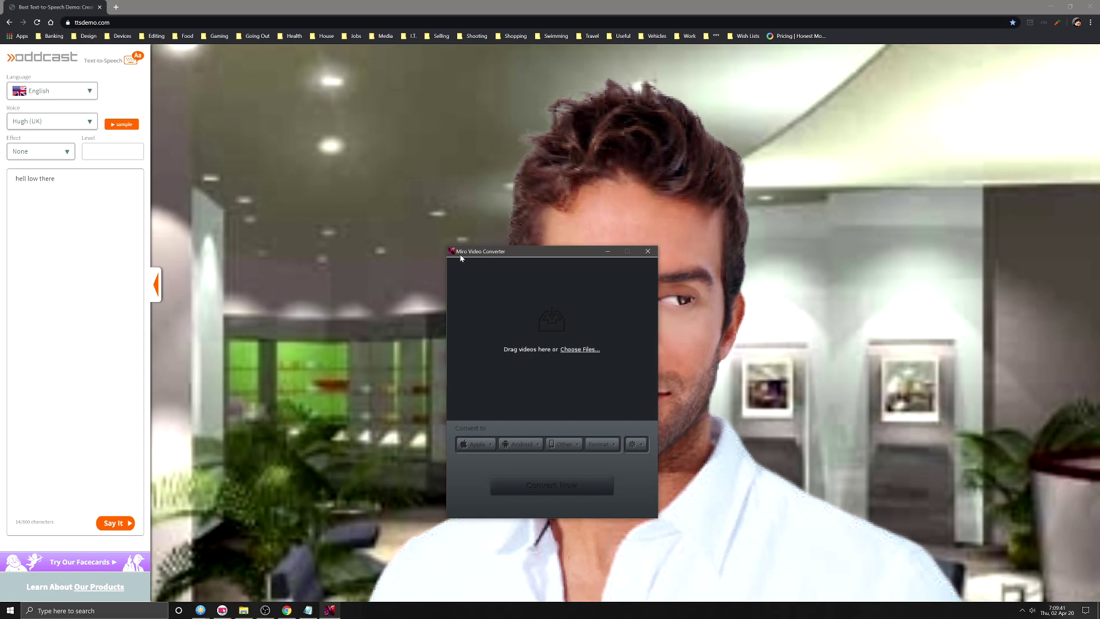
pyautogui.click(579, 349)
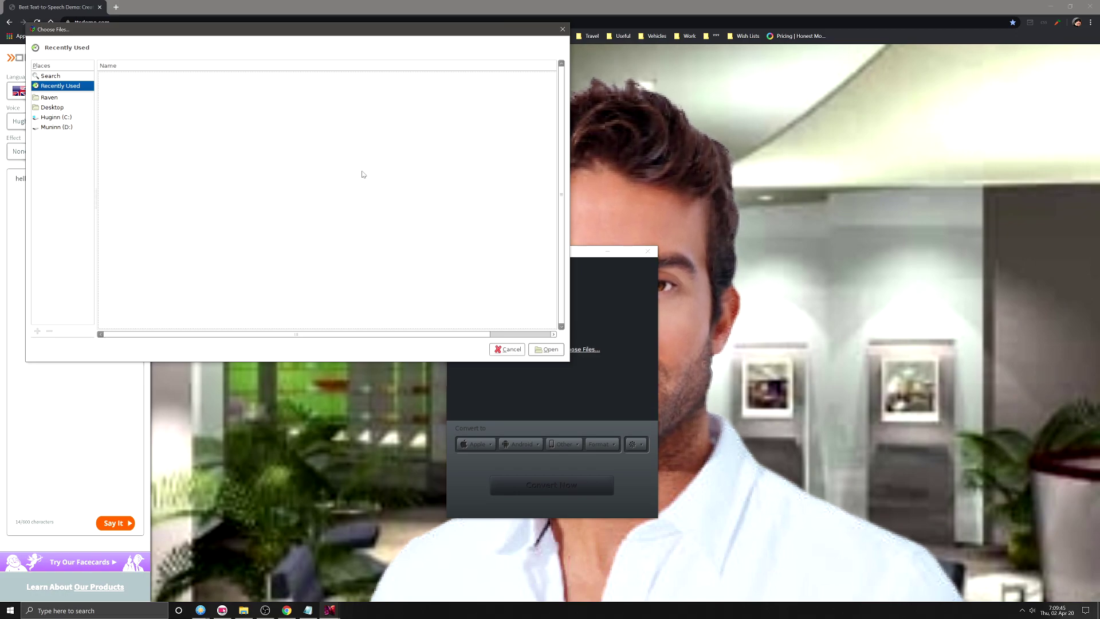
pyautogui.click(57, 127)
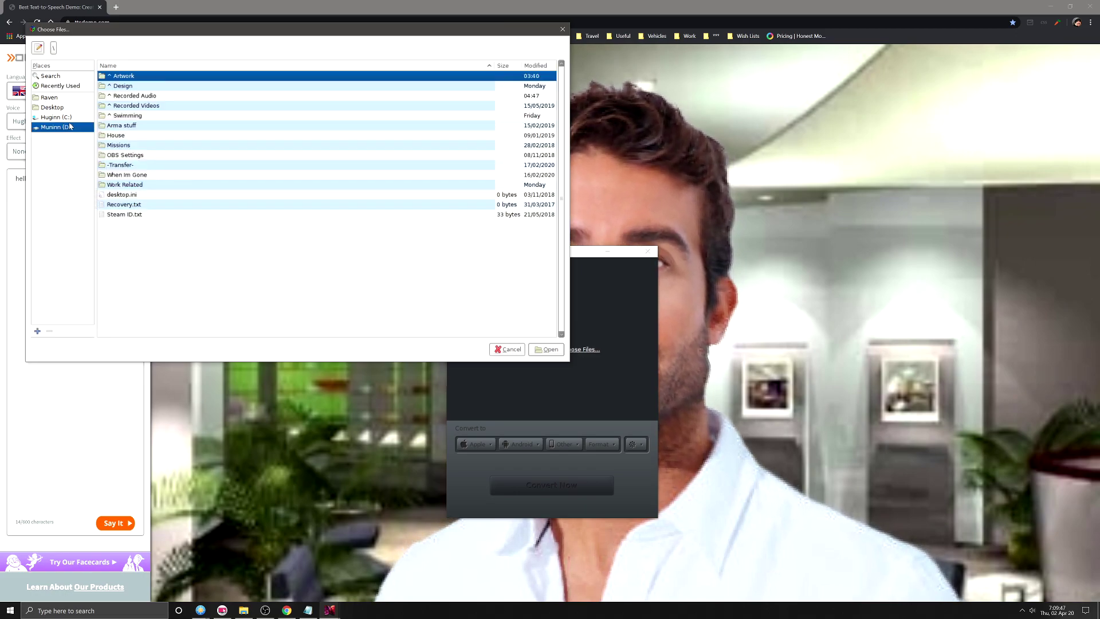
pyautogui.doubleClick(159, 107)
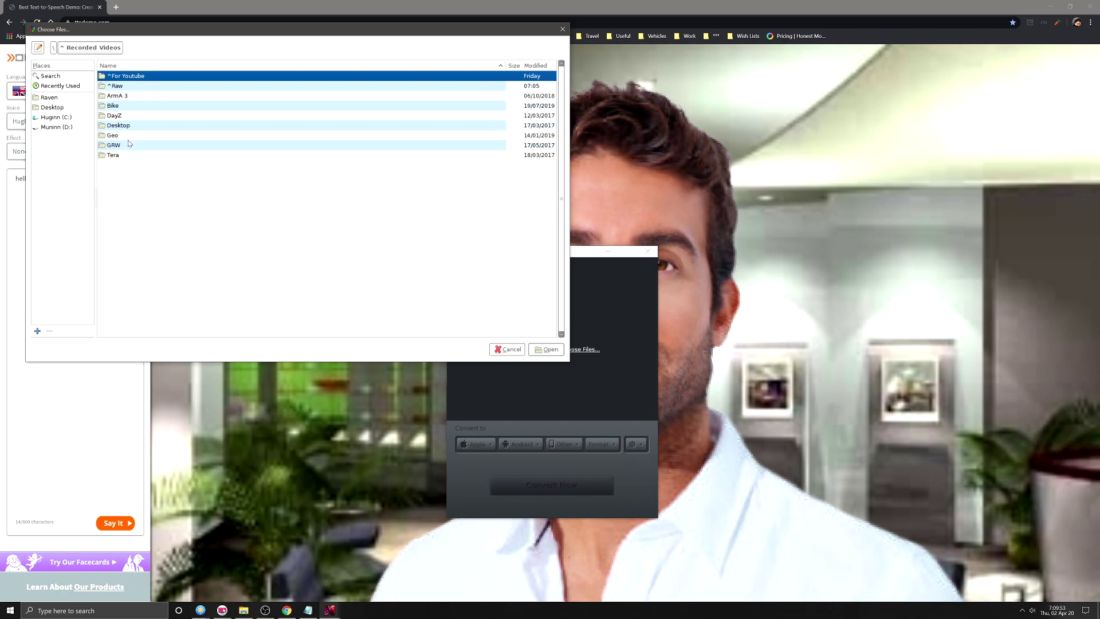
pyautogui.doubleClick(130, 88)
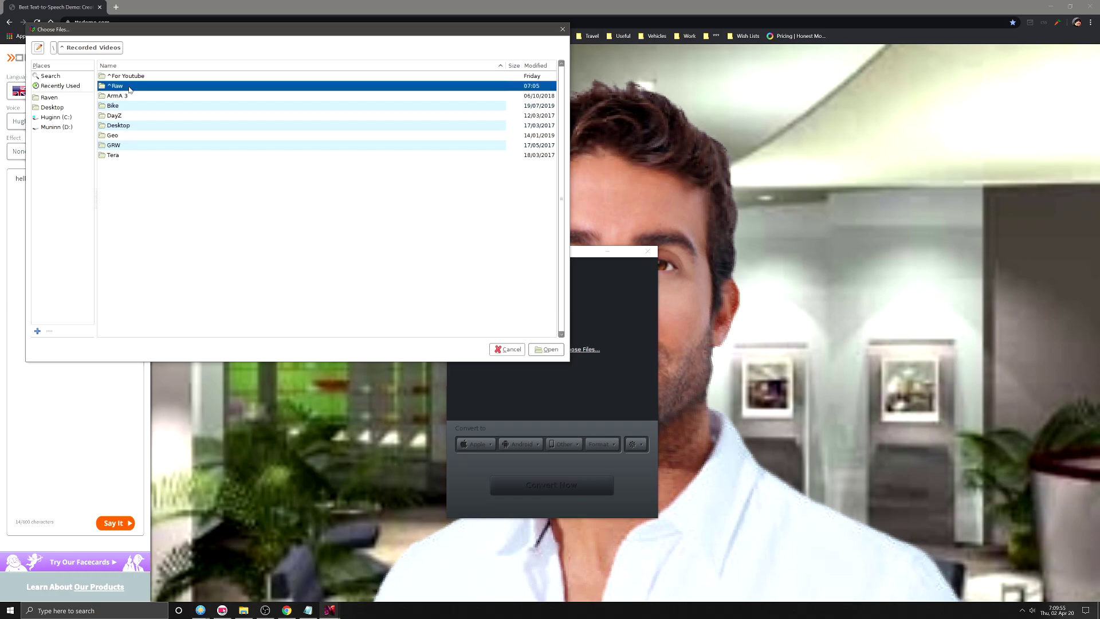
pyautogui.click(140, 107)
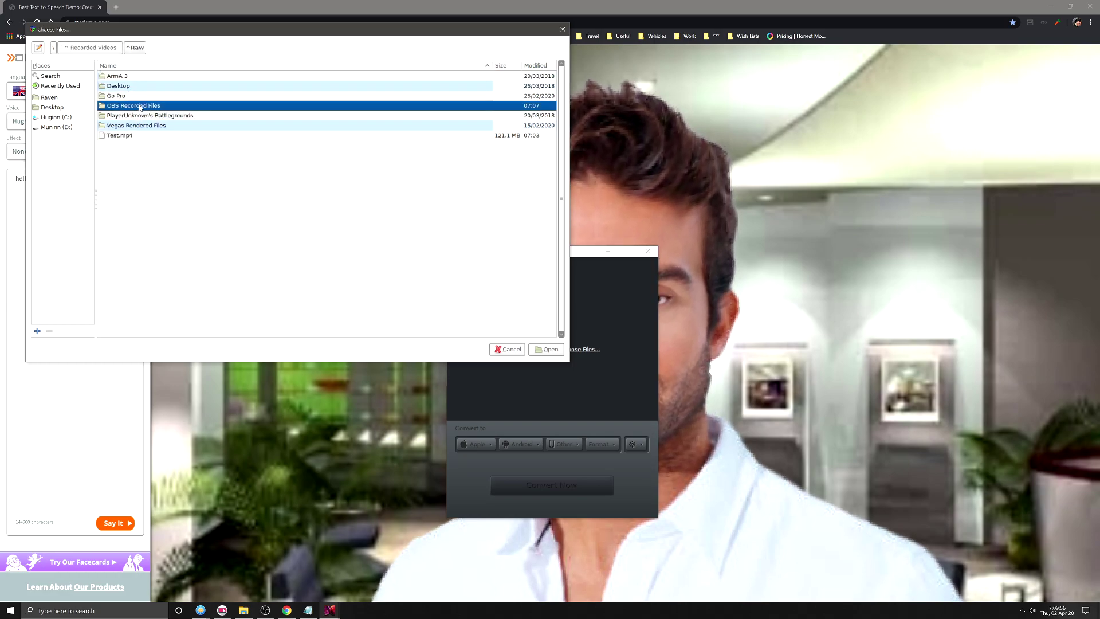
pyautogui.click(122, 136)
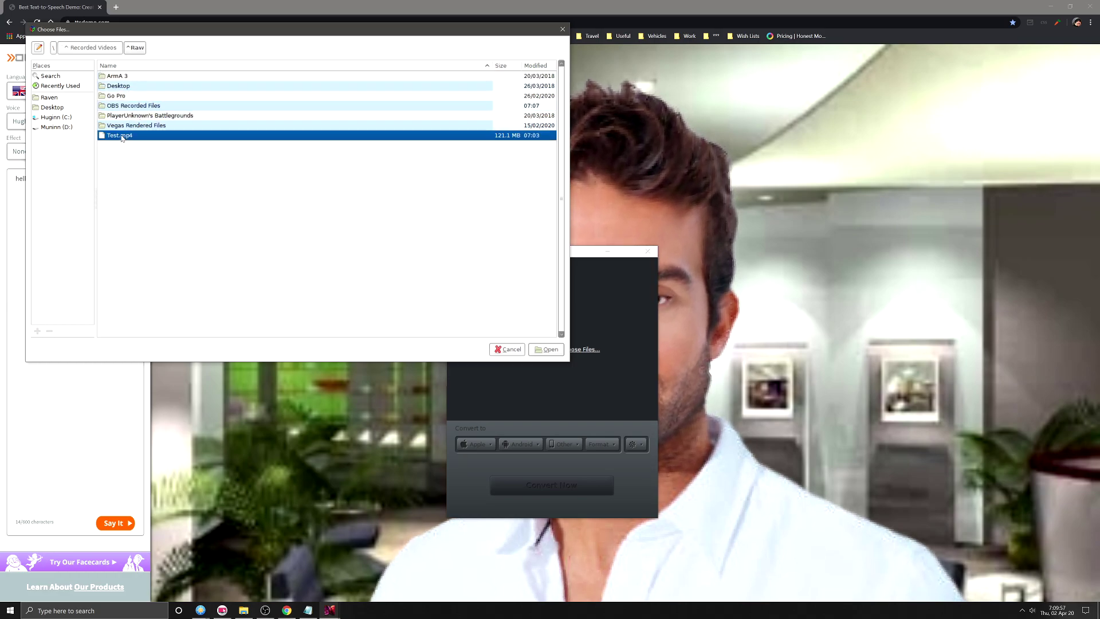
pyautogui.click(544, 351)
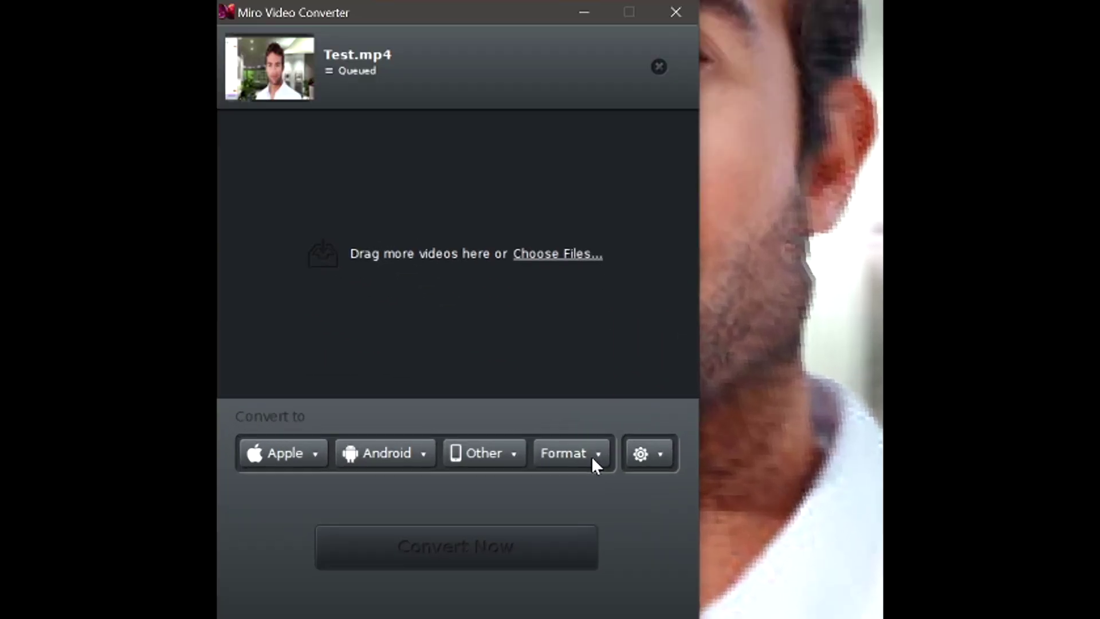
# - Choose Audio > MP3 as the output format for Test.mp4
pyautogui.click(593, 455)
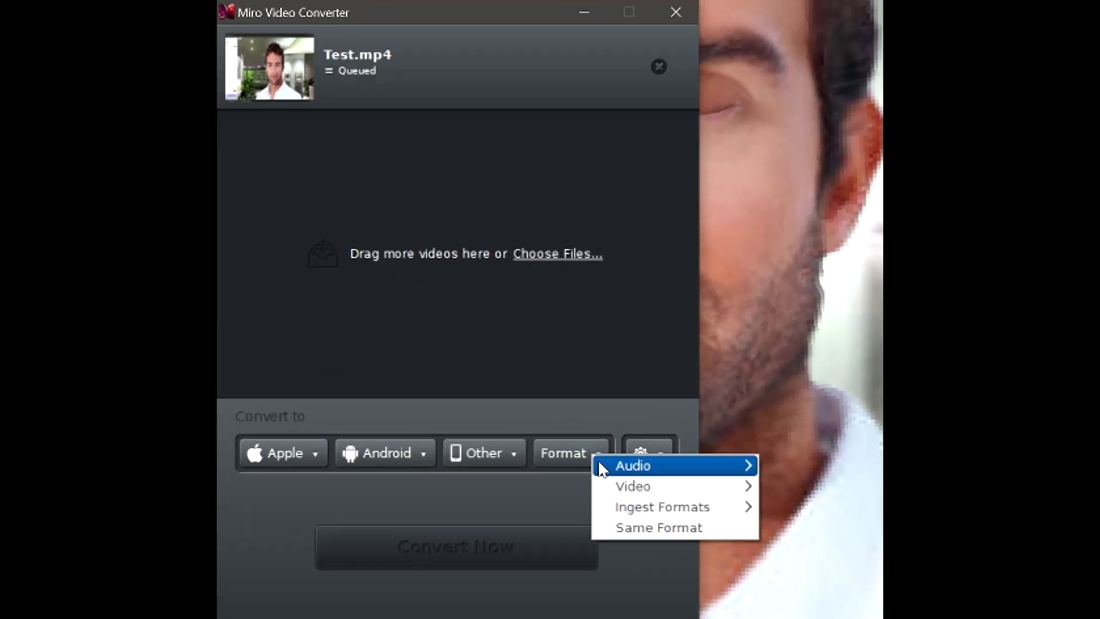
pyautogui.moveTo(642, 487)
pyautogui.moveTo(682, 469)
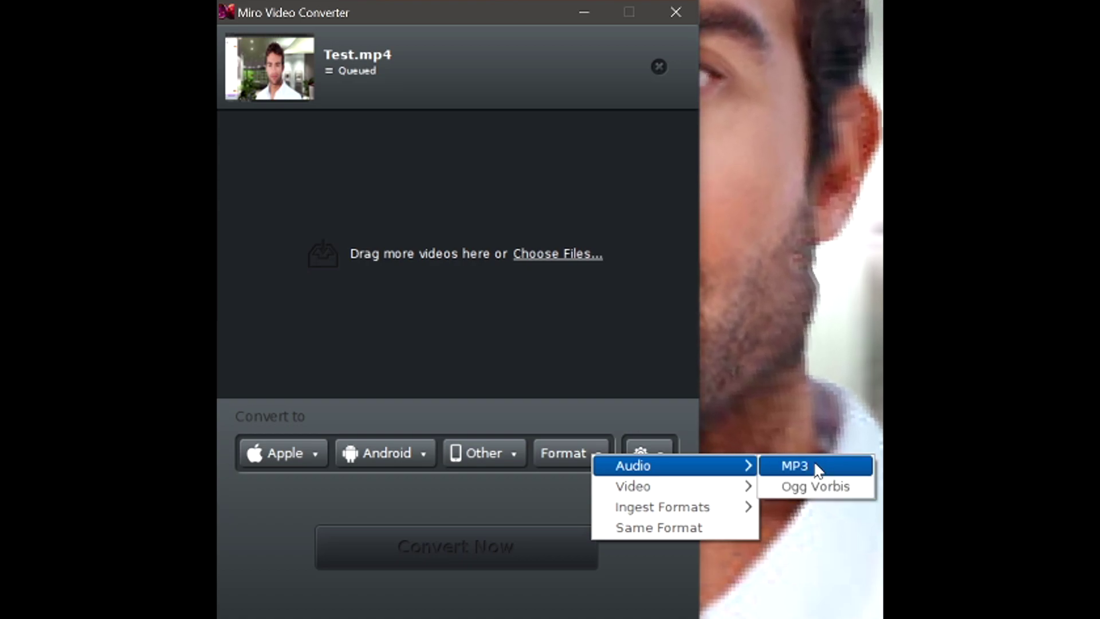
pyautogui.click(816, 467)
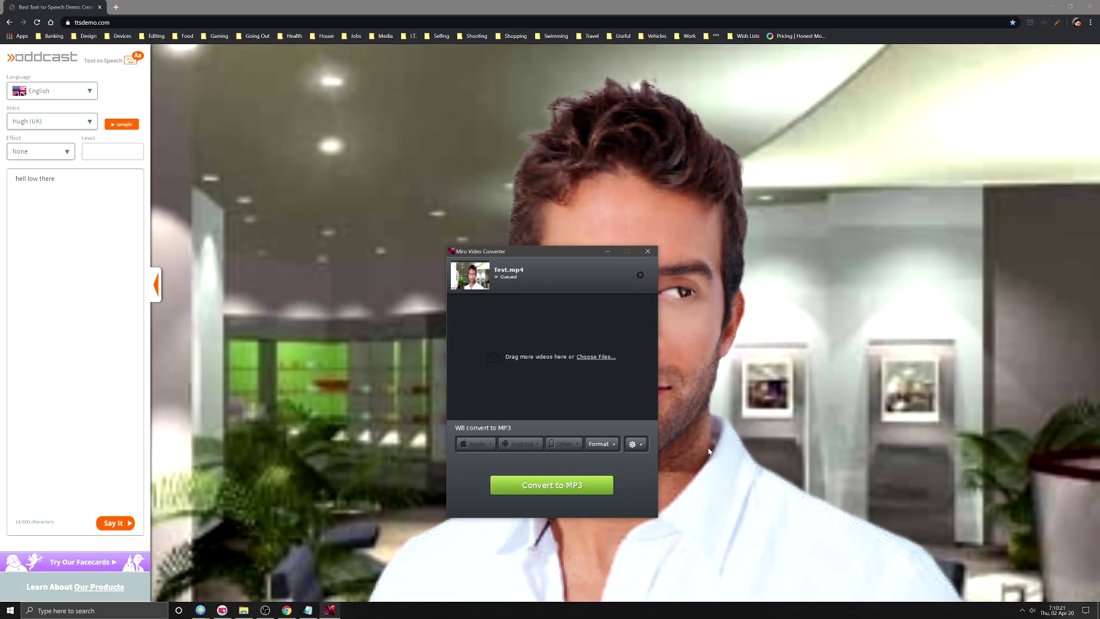
# - Convert Test.mp4 to MP3, then close the Chrome window
pyautogui.click(546, 491)
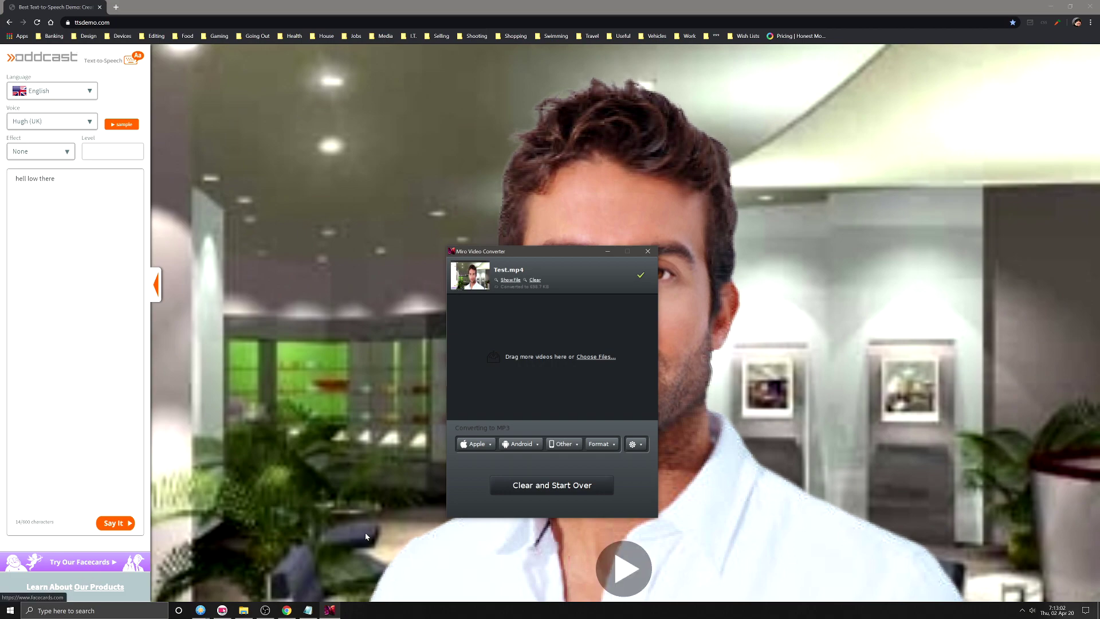
pyautogui.click(1090, 6)
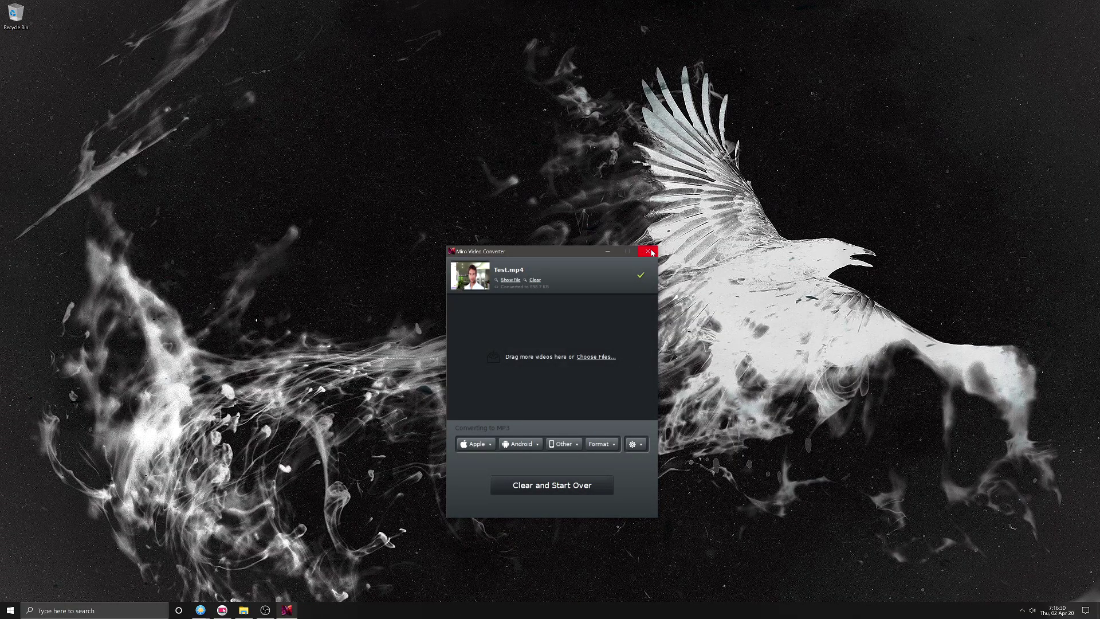
# - Close Miro Video Converter and launch Audacity, allowing it past the security warning
pyautogui.click(649, 252)
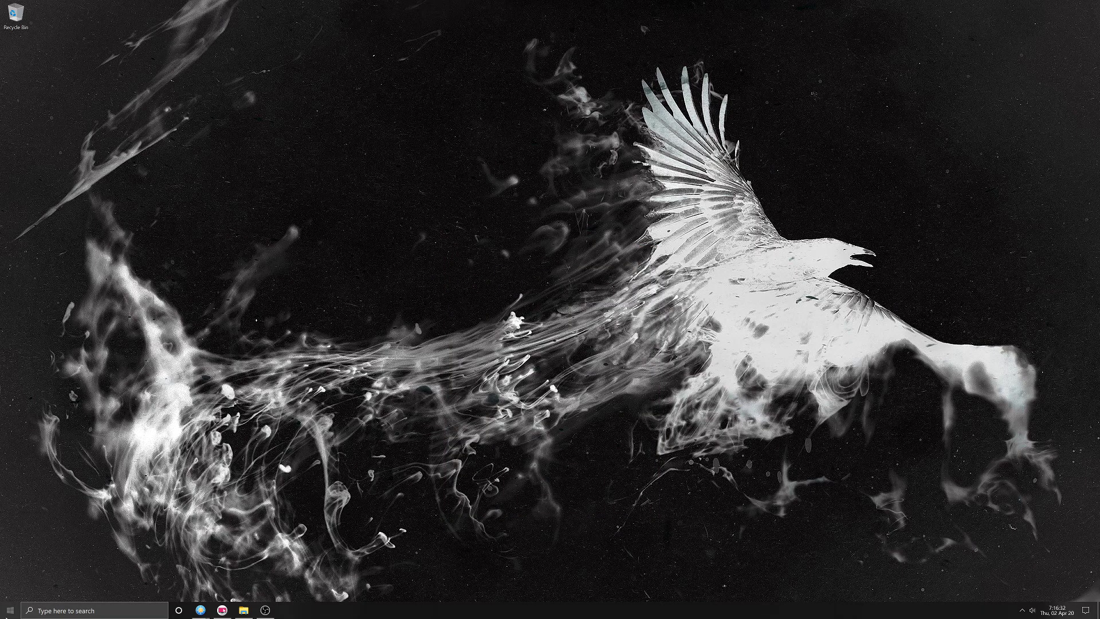
pyautogui.click(8, 612)
pyautogui.click(476, 516)
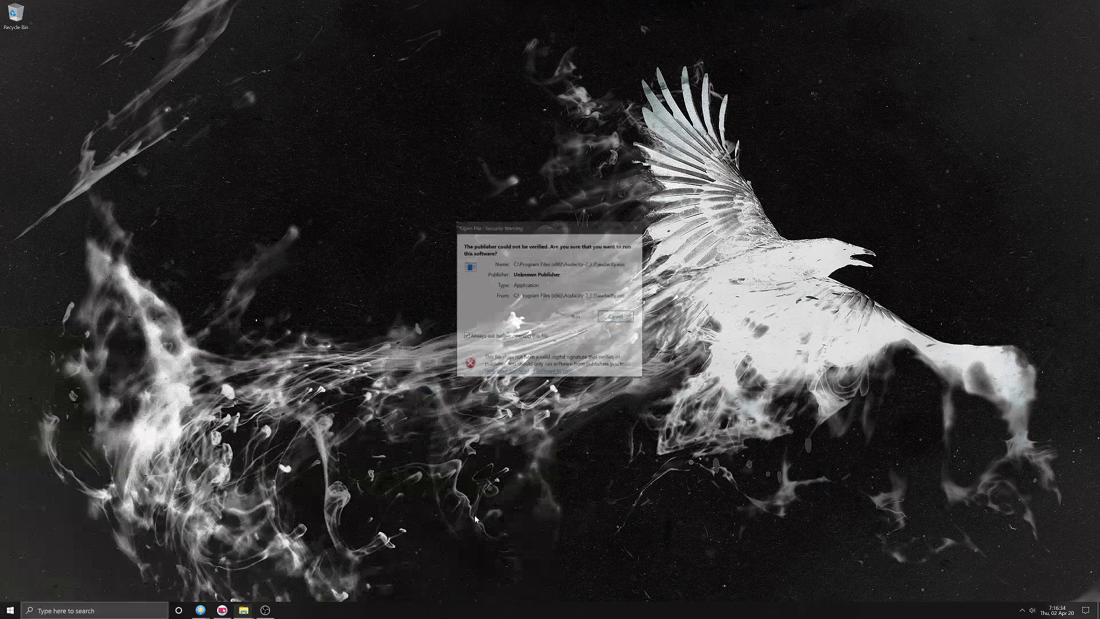
pyautogui.click(564, 318)
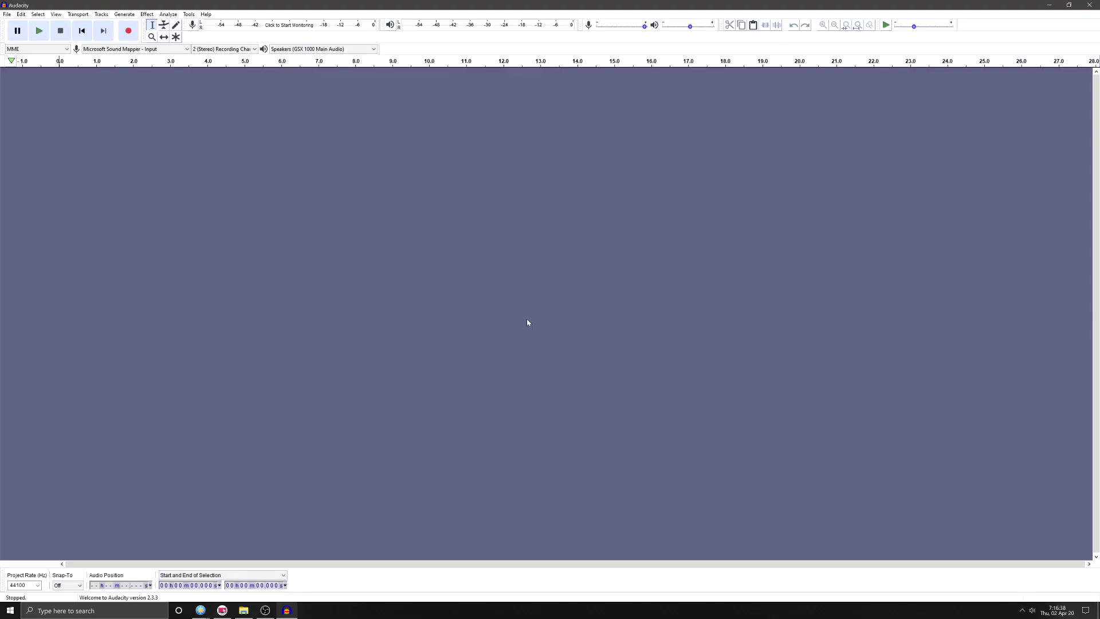
# - Open the MP3 Test file from Muninn (D:) > Recorded Videos > ^Raw
pyautogui.click(6, 14)
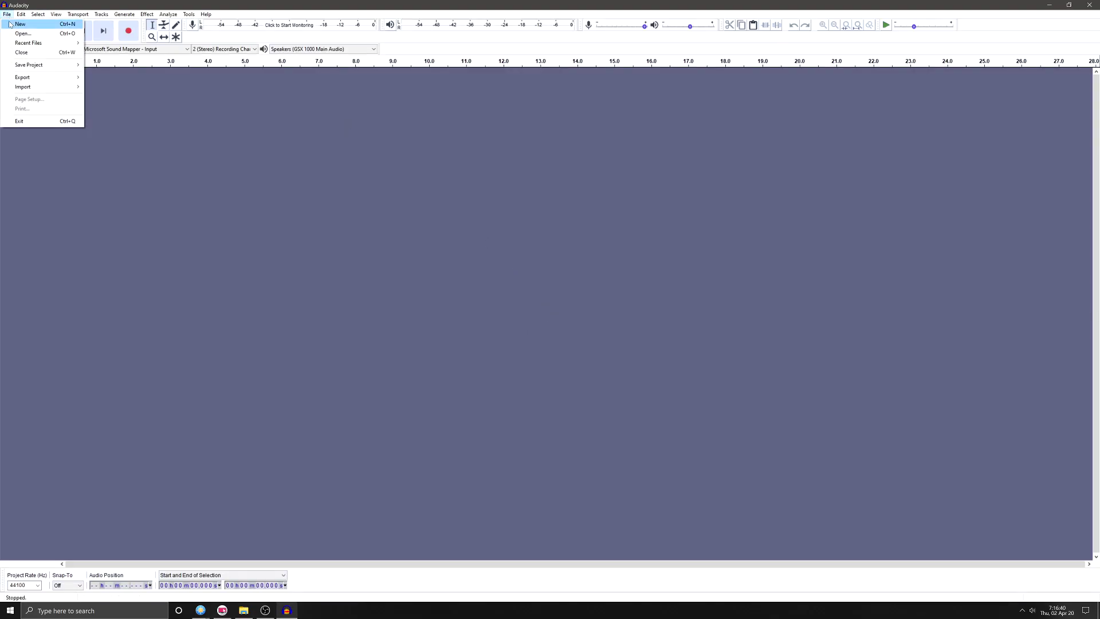
pyautogui.click(22, 33)
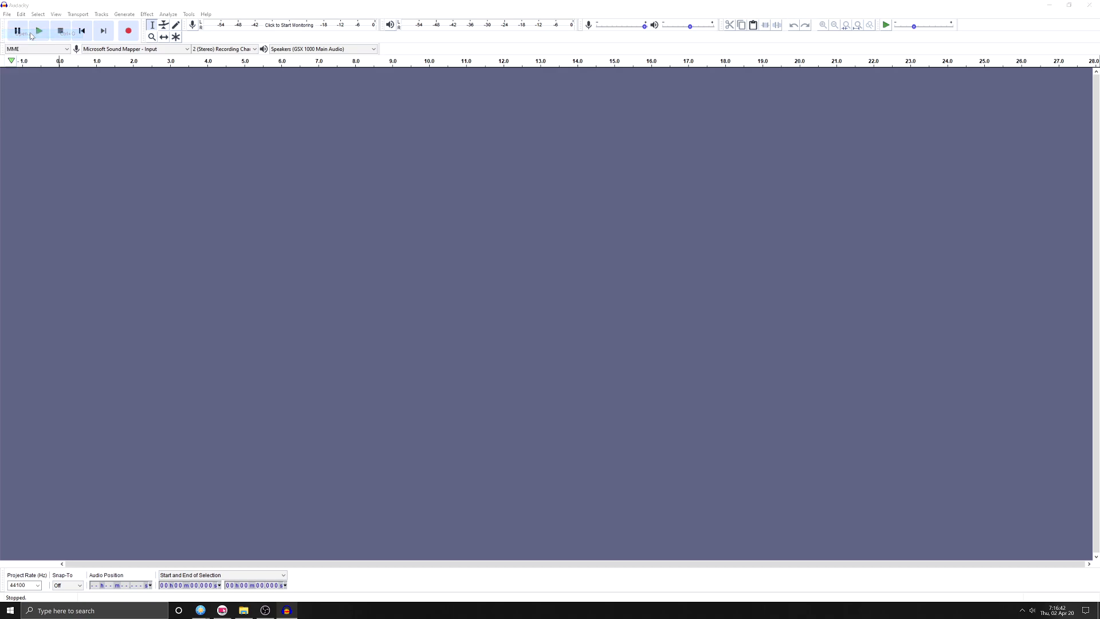
pyautogui.click(101, 41)
pyautogui.click(100, 42)
pyautogui.click(100, 42)
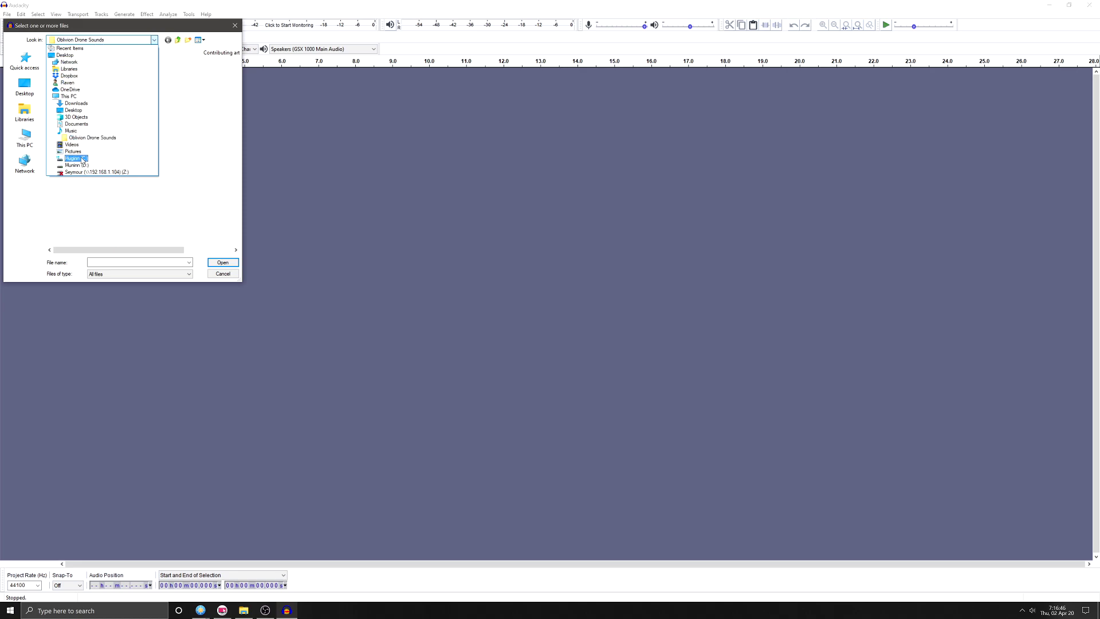
pyautogui.click(81, 165)
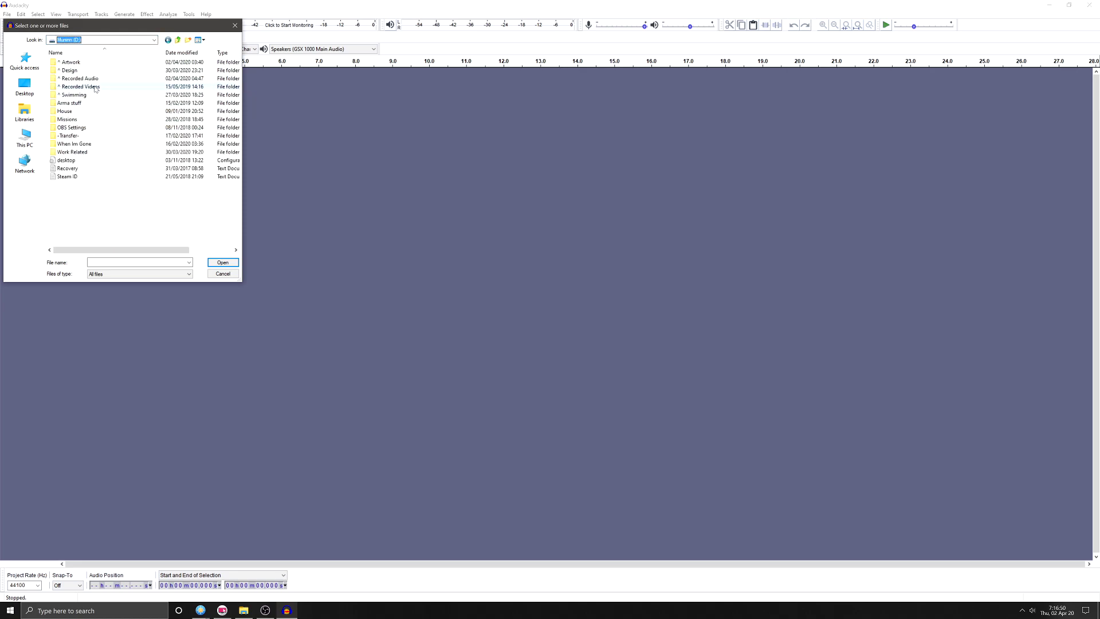
pyautogui.doubleClick(95, 86)
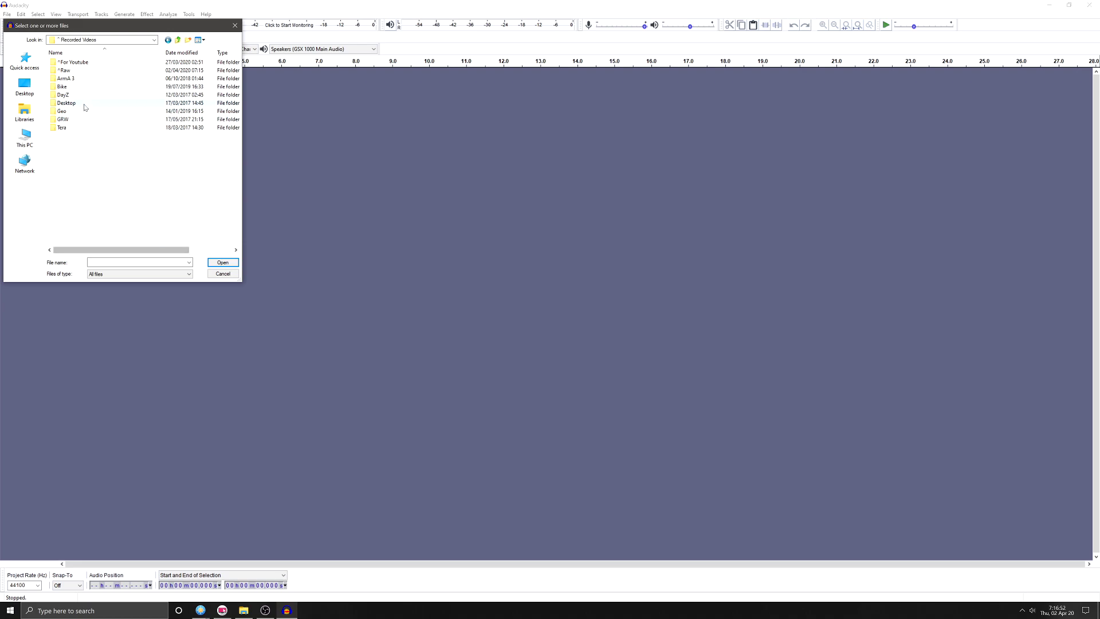
pyautogui.doubleClick(76, 70)
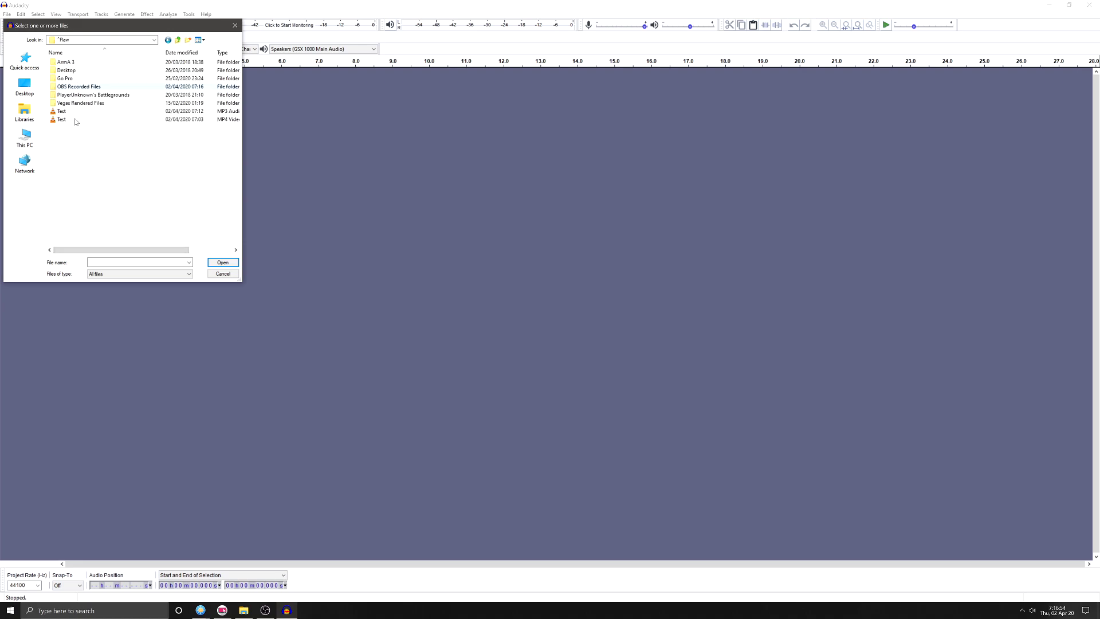
pyautogui.click(61, 112)
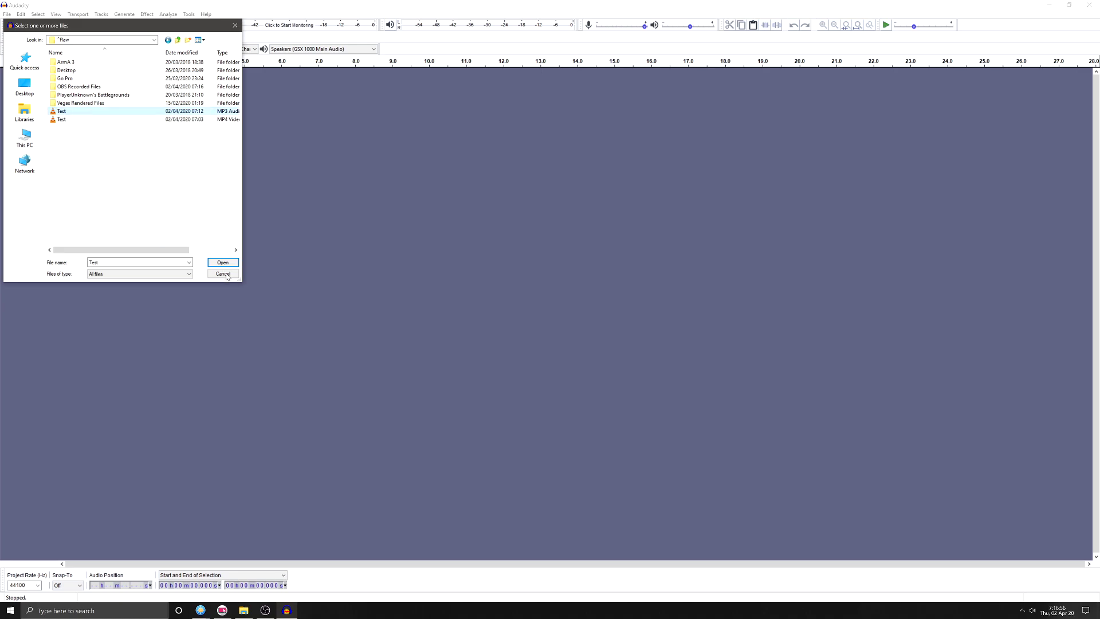
pyautogui.click(223, 262)
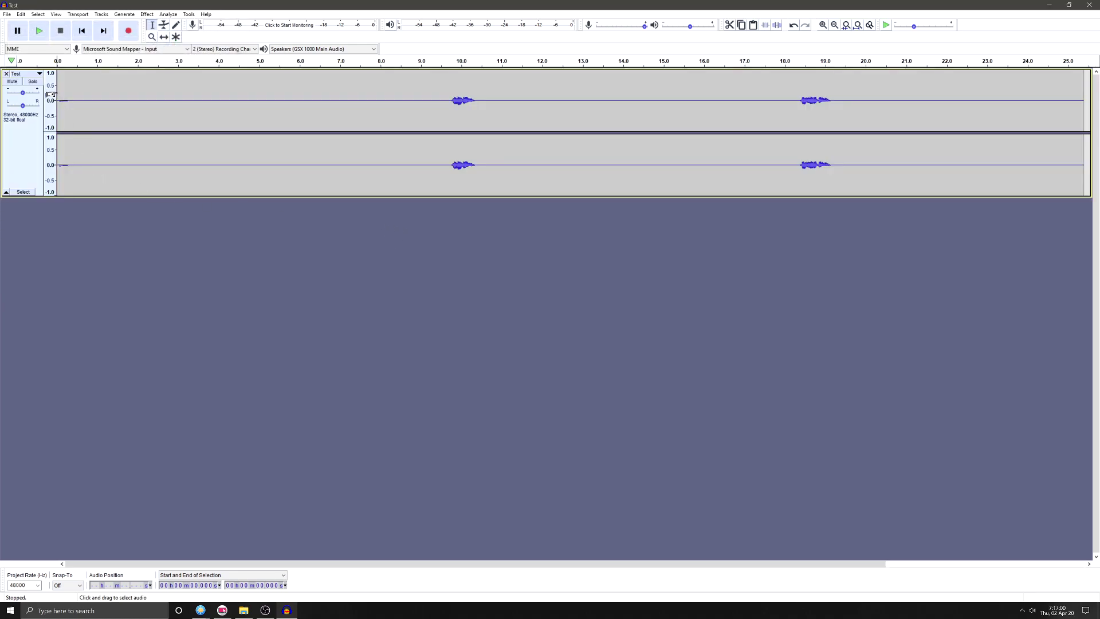
pyautogui.click(39, 31)
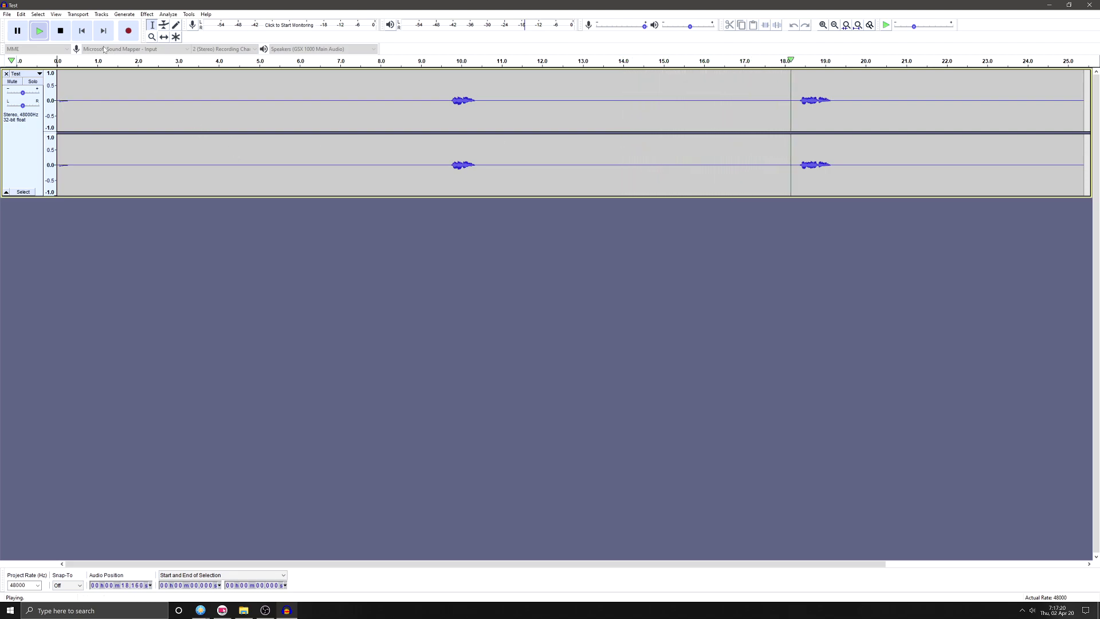
pyautogui.click(64, 31)
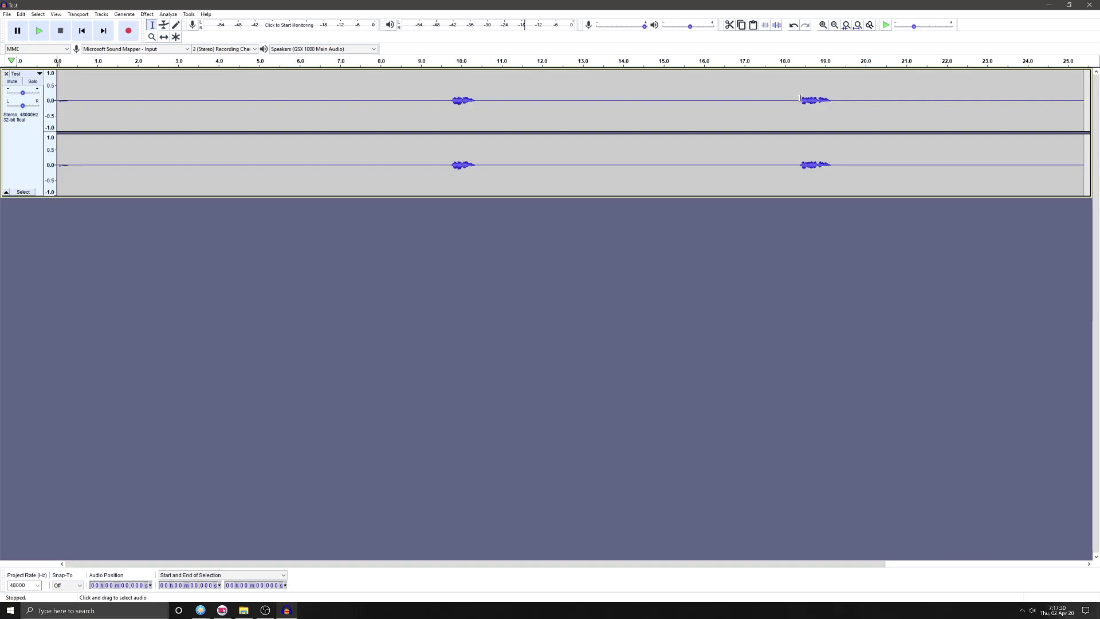
# - Delete 0–18.3 s and everything after 0.871 s, then play the trimmed phrase
pyautogui.moveTo(796, 99); pyautogui.dragTo(1, 212)
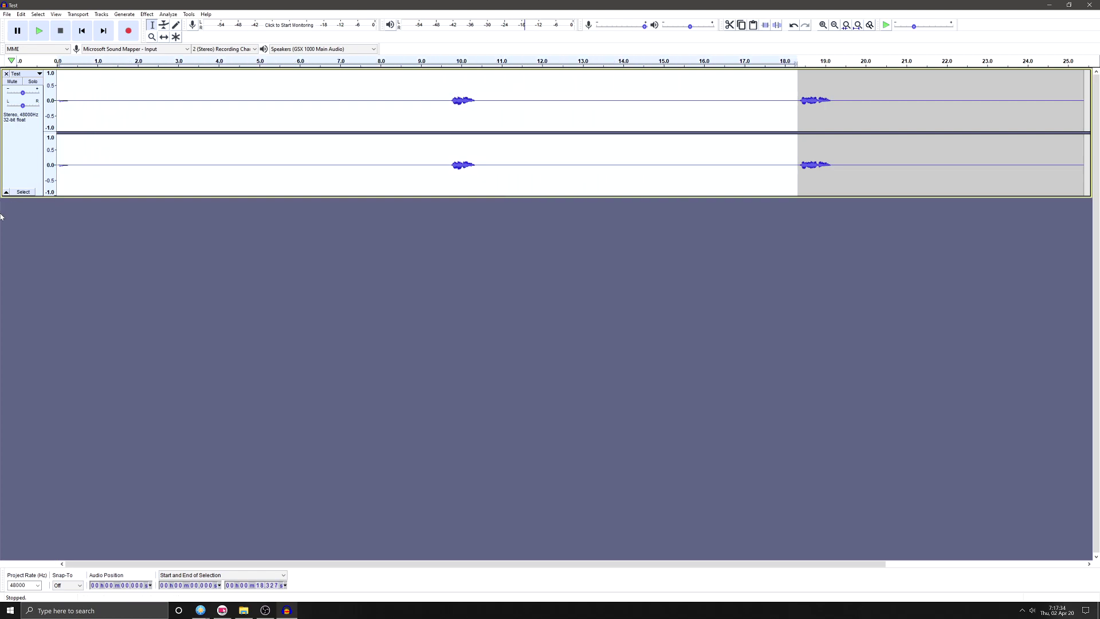
pyautogui.press('Delete')
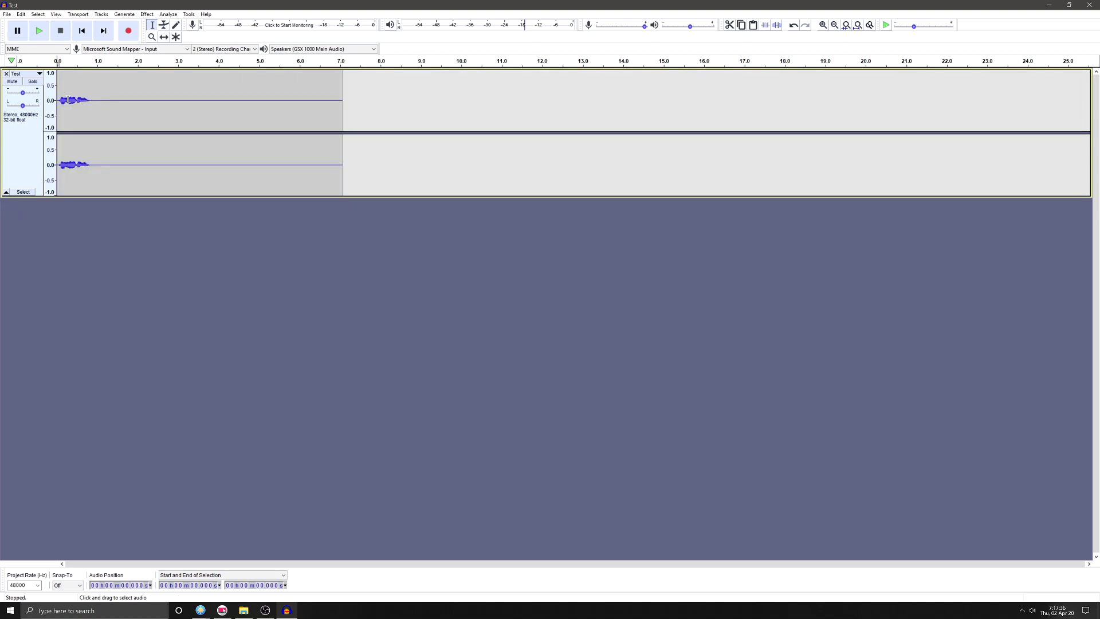
pyautogui.moveTo(92, 100); pyautogui.dragTo(374, 135)
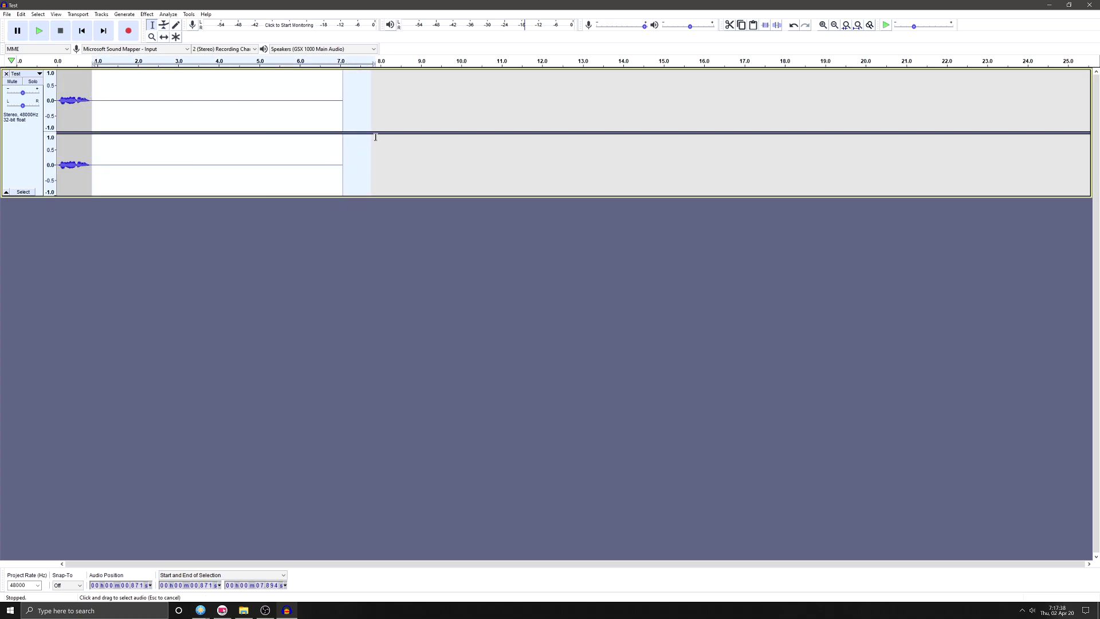
pyautogui.press('Delete')
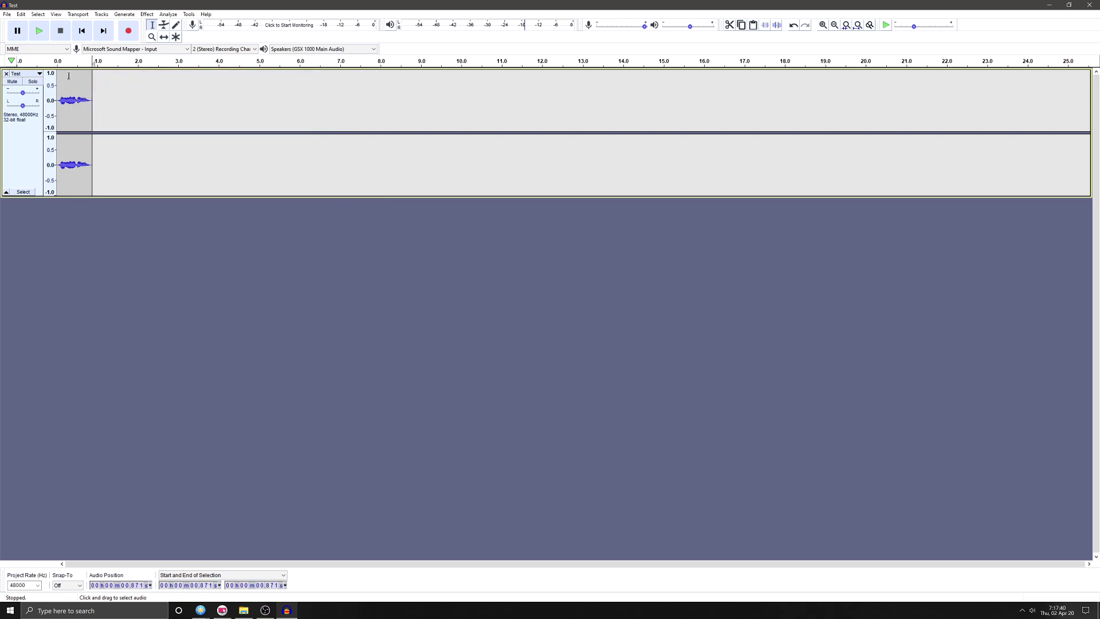
pyautogui.click(82, 30)
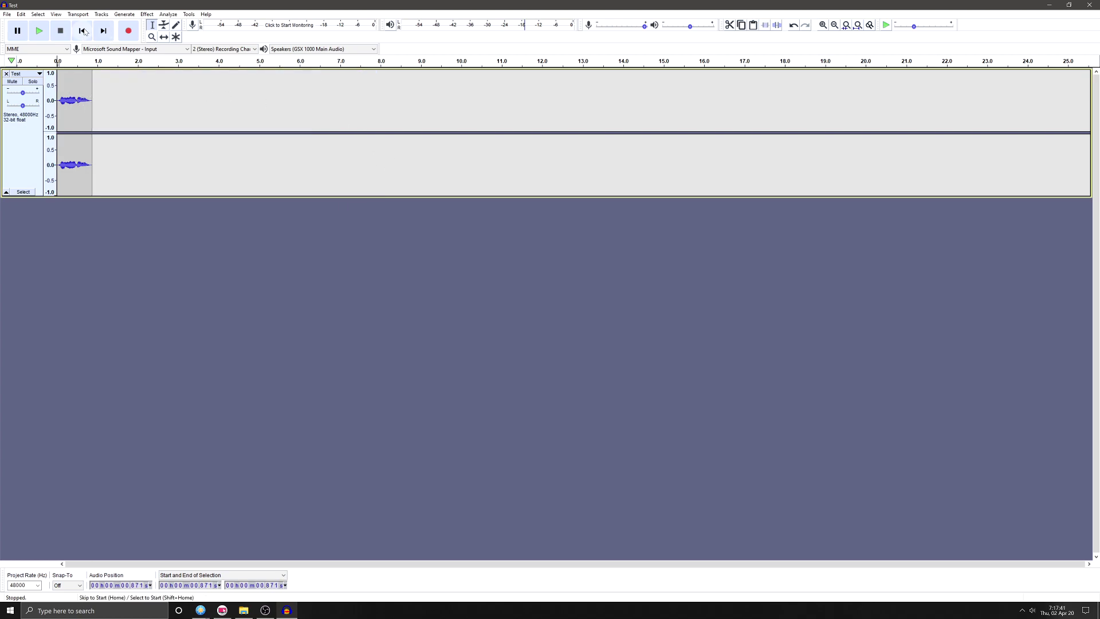
pyautogui.click(39, 30)
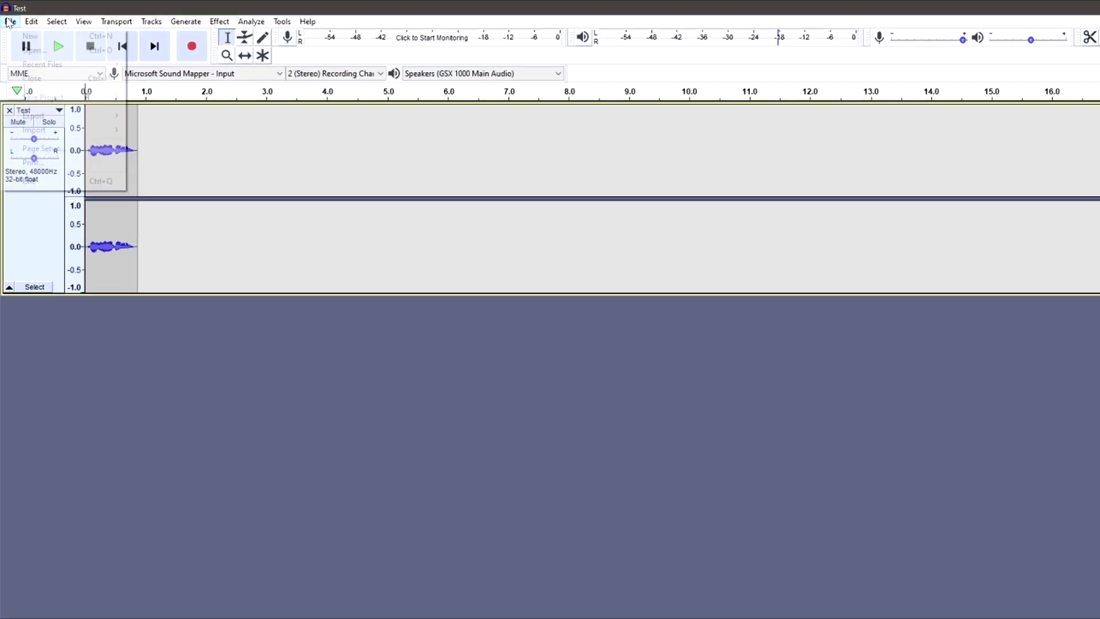
# - Choose File > Export as OGG for the trimmed clip
pyautogui.click(6, 14)
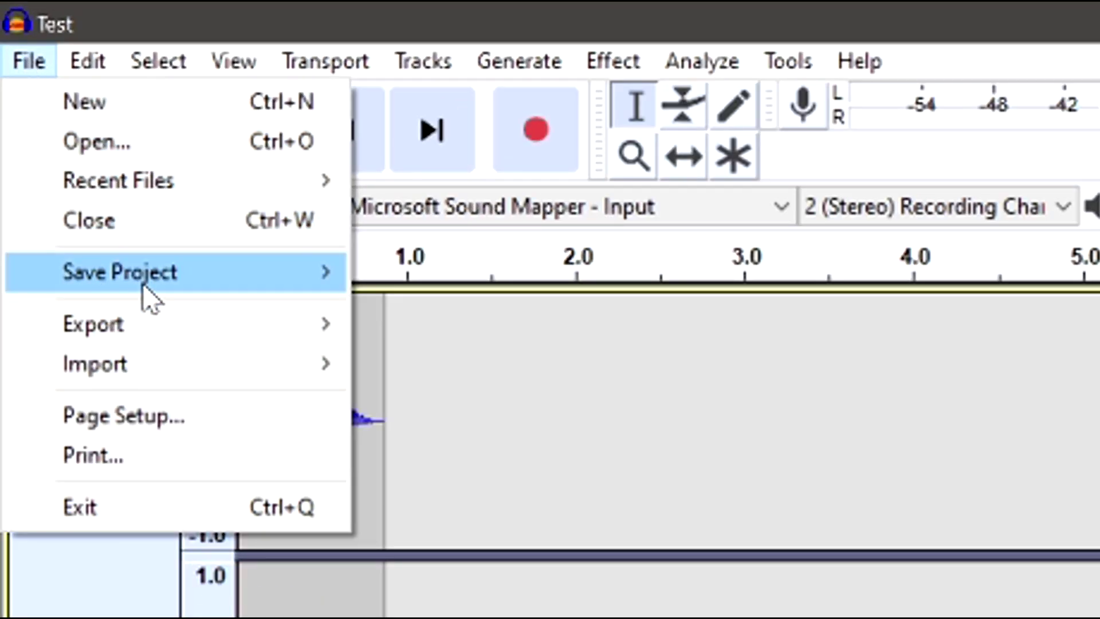
pyautogui.moveTo(161, 338)
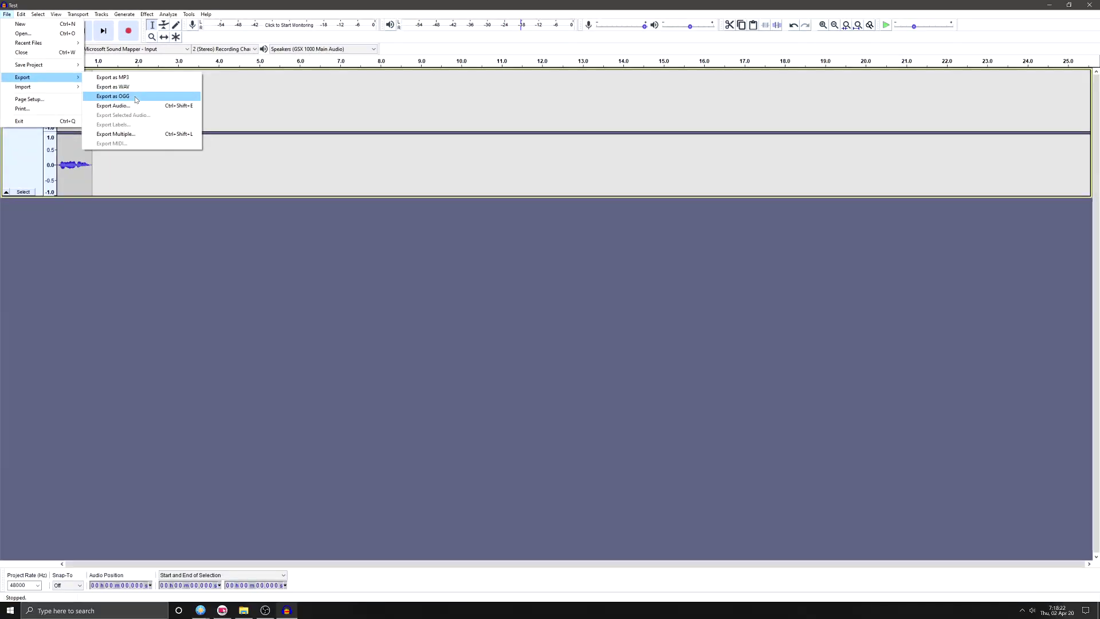
pyautogui.click(563, 407)
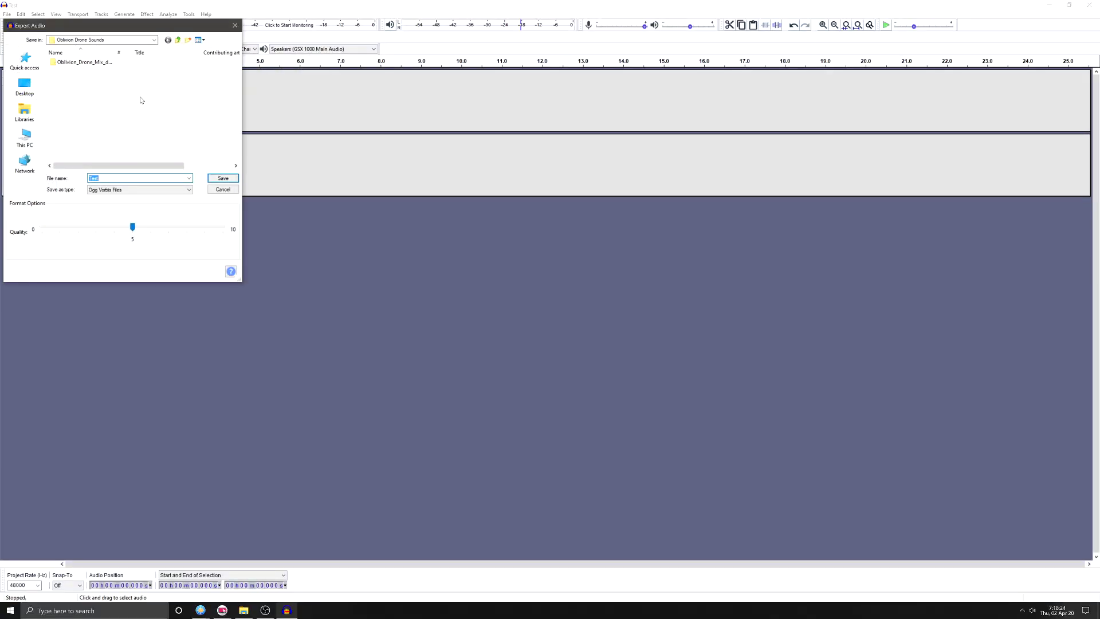
# - Save the OGG as Test in Muninn (D:) > Recorded Videos > ^Raw, then close Audacity
pyautogui.click(117, 40)
pyautogui.click(78, 164)
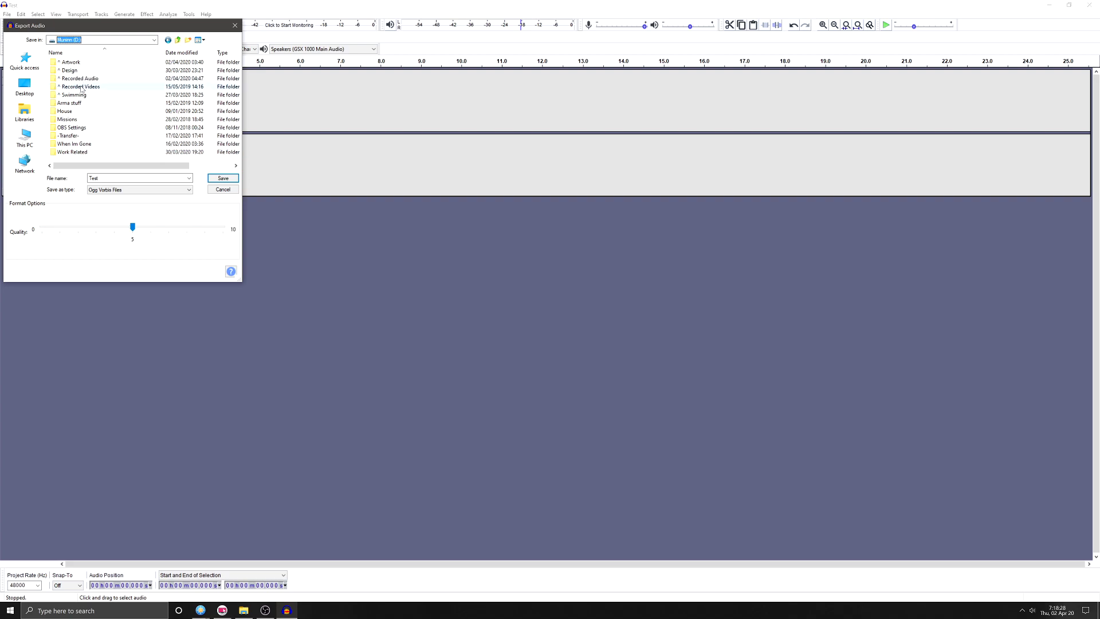
pyautogui.doubleClick(80, 87)
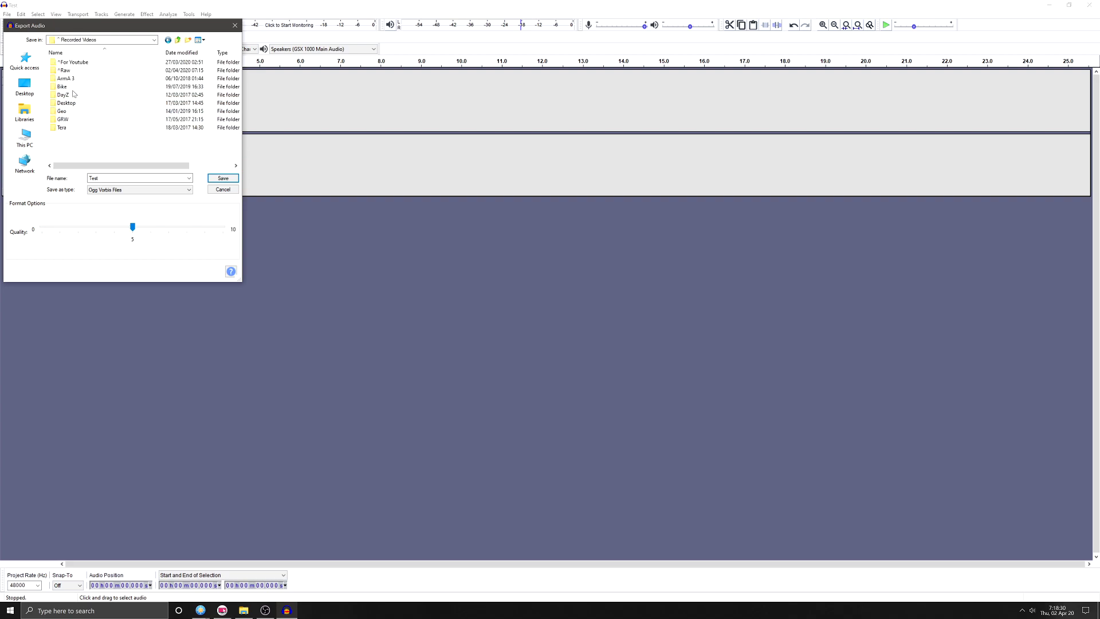
pyautogui.doubleClick(71, 70)
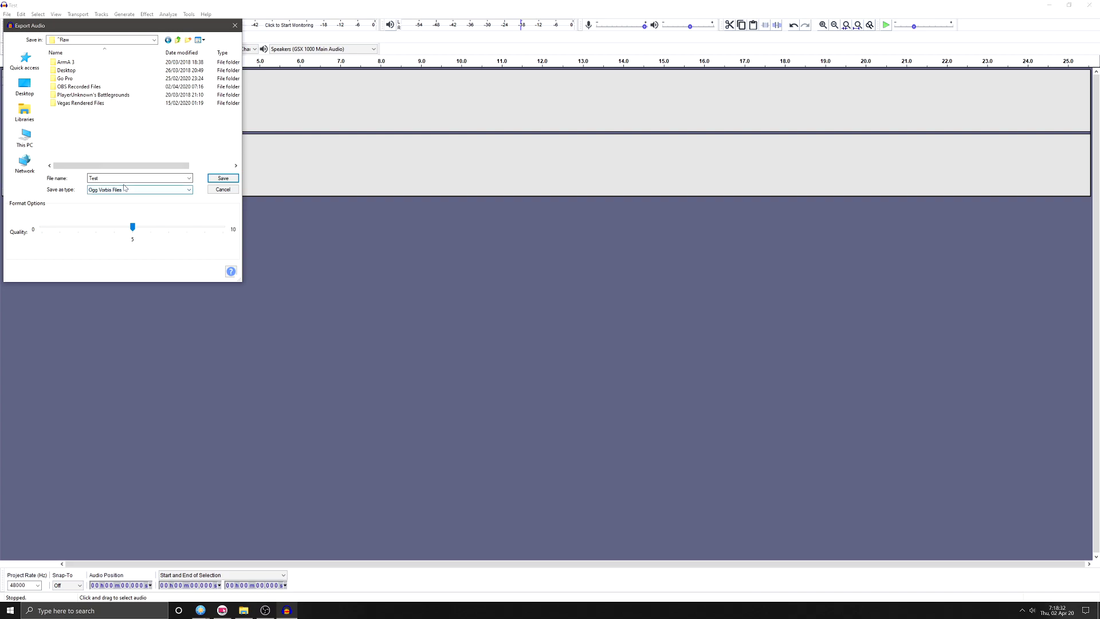
pyautogui.click(223, 179)
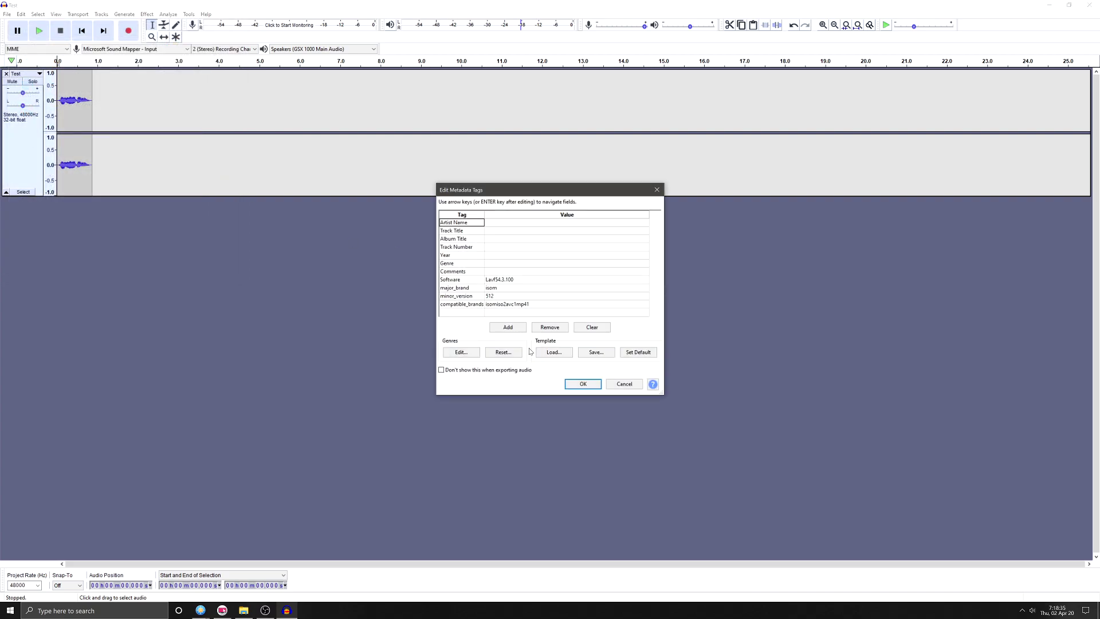
pyautogui.click(584, 384)
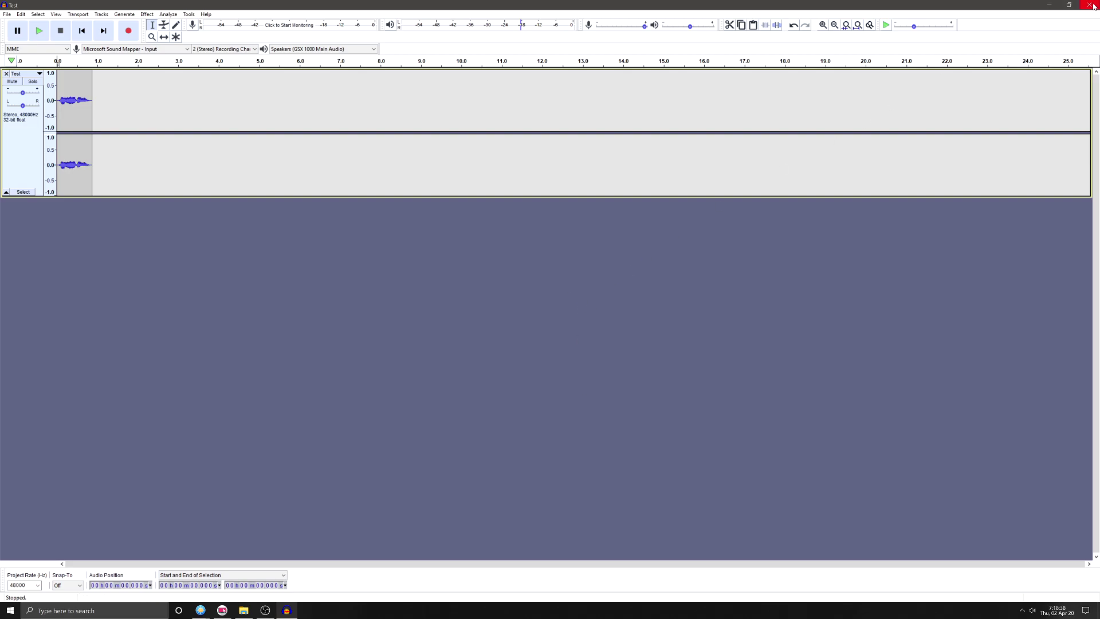
pyautogui.click(1089, 5)
# - Quit Audacity without saving, check the OGG files in sounds, then open Sound_chat_demo.Altis's description.ext
pyautogui.click(575, 305)
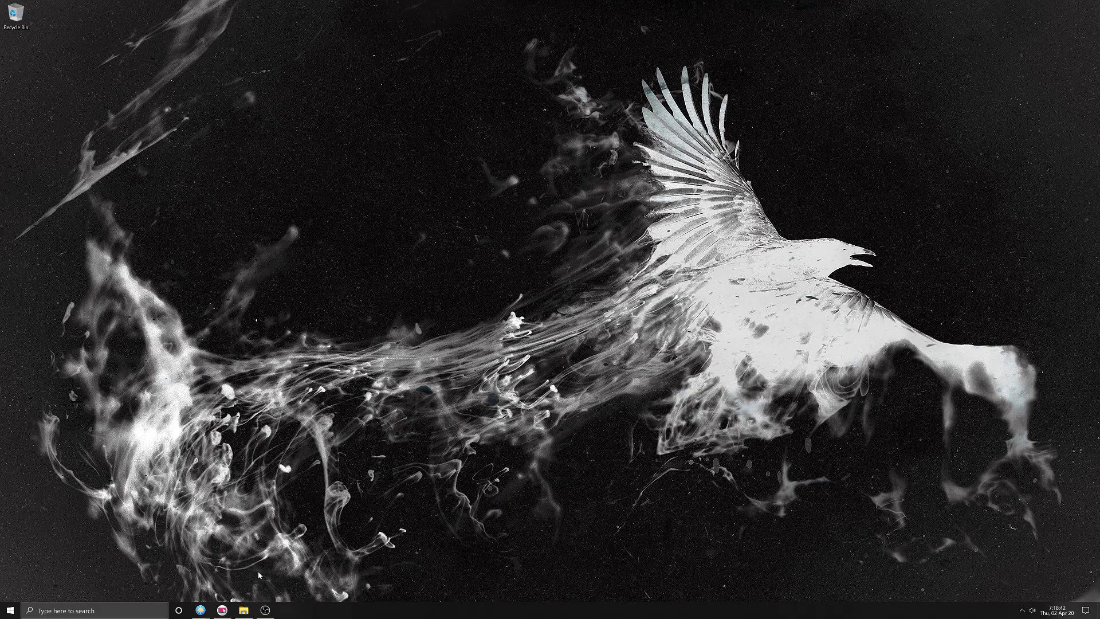
pyautogui.click(244, 611)
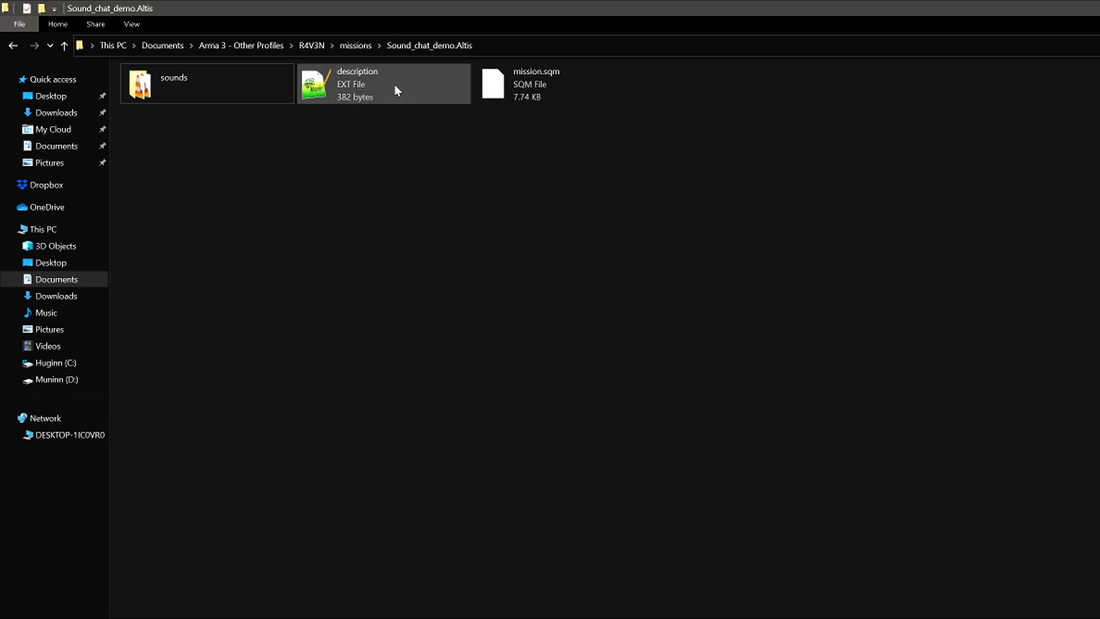
pyautogui.moveTo(201, 83)
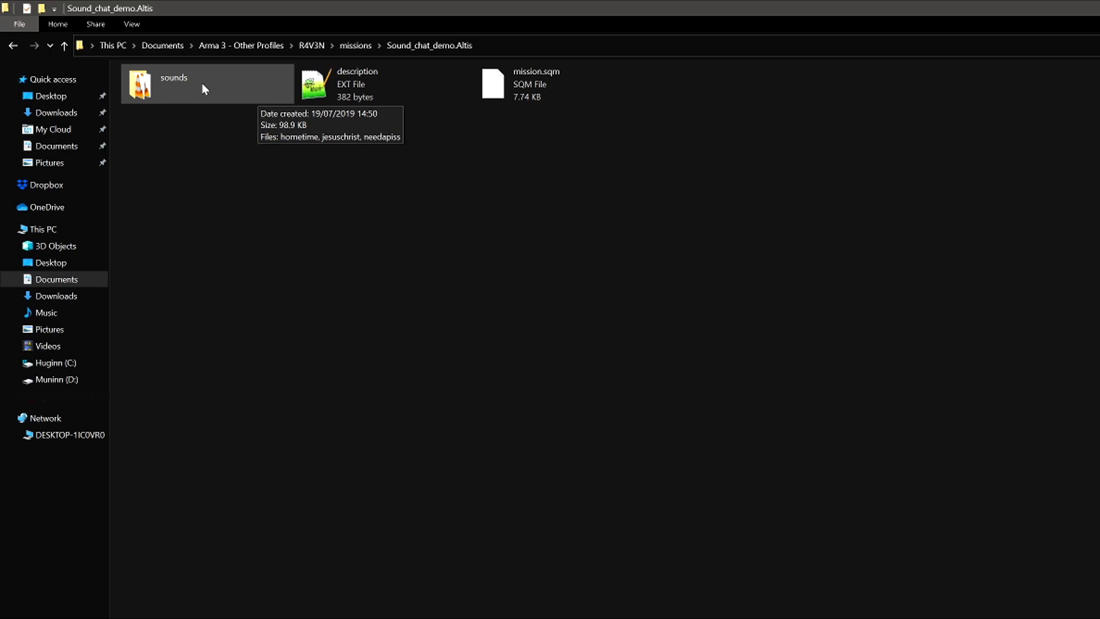
pyautogui.doubleClick(171, 78)
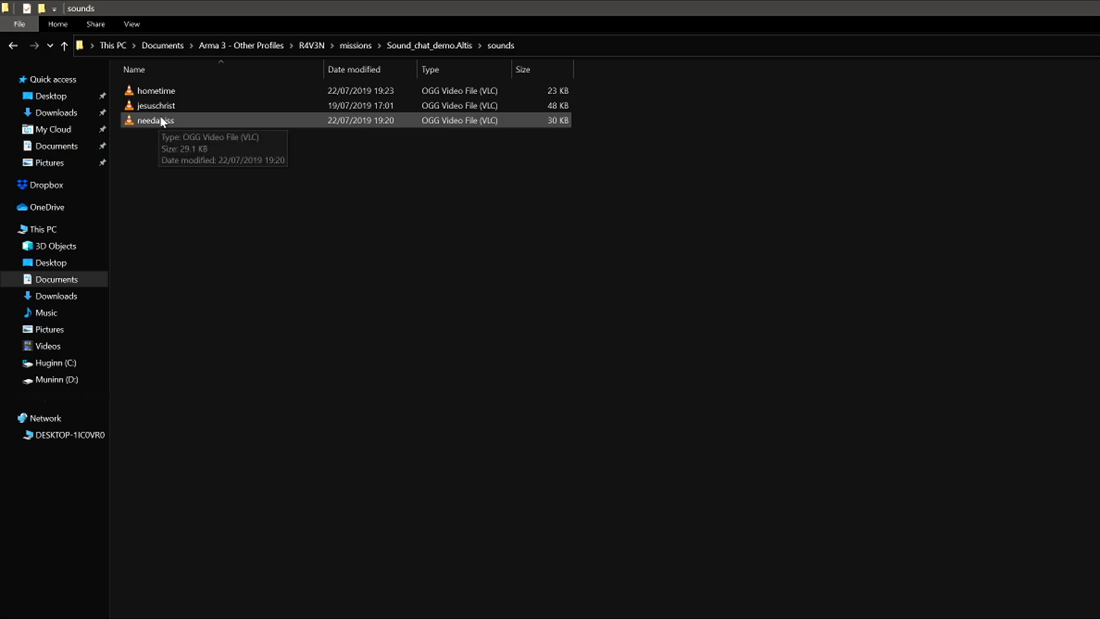
pyautogui.click(422, 49)
pyautogui.doubleClick(353, 81)
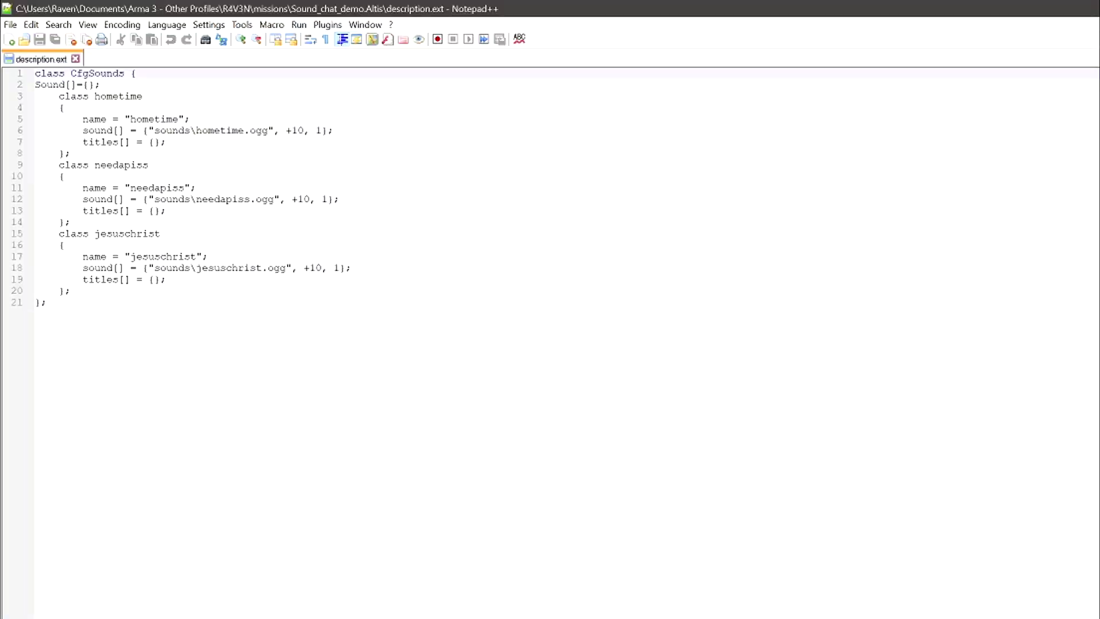
# - Highlight the hometime sound name on line 5 of description.ext, then return to the sounds folder
pyautogui.moveTo(131, 118); pyautogui.dragTo(178, 119)
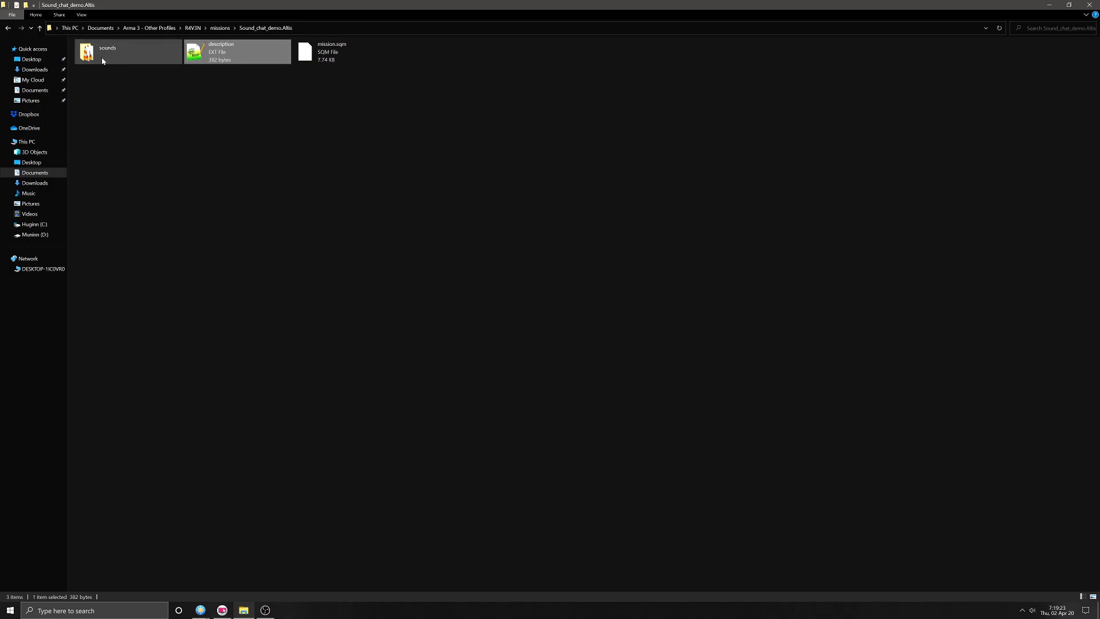
pyautogui.doubleClick(103, 64)
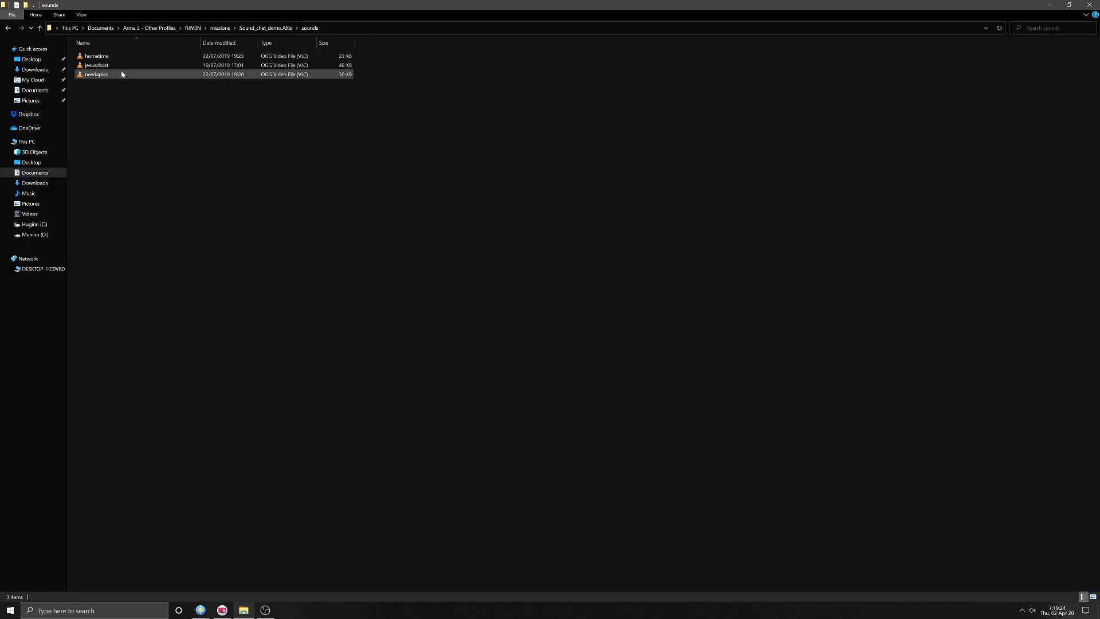